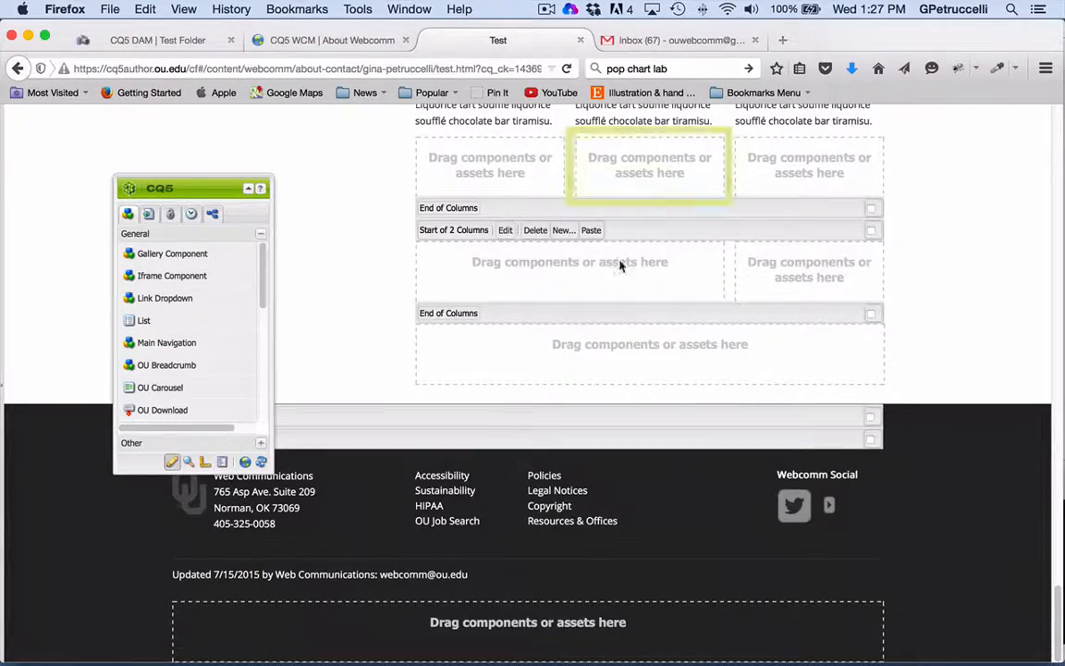
# Open the text component that begins with Header 1 for editing.
pyautogui.scroll(15, 622, 264)
pyautogui.scroll(10, 620, 263)
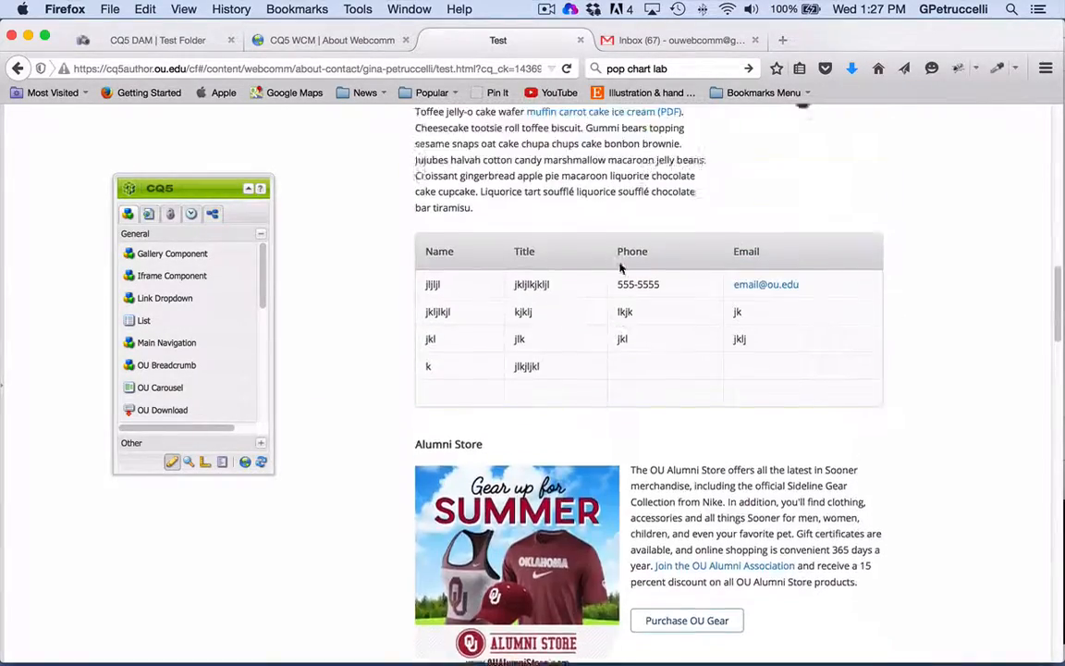
pyautogui.scroll(2, 621, 268)
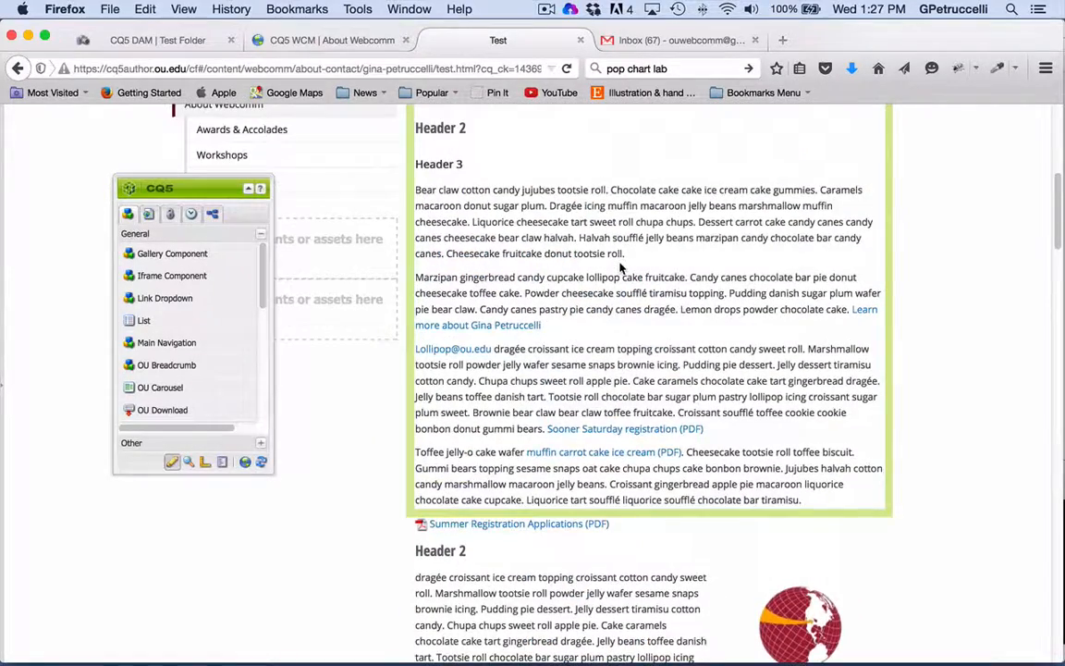
pyautogui.rightClick(637, 268)
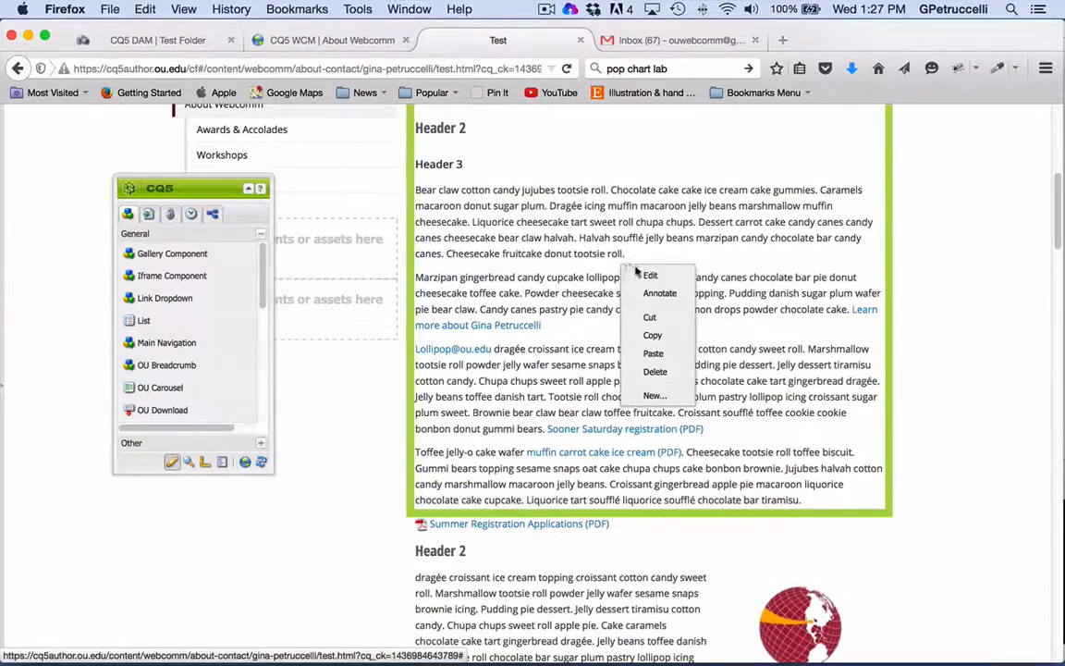
pyautogui.click(652, 274)
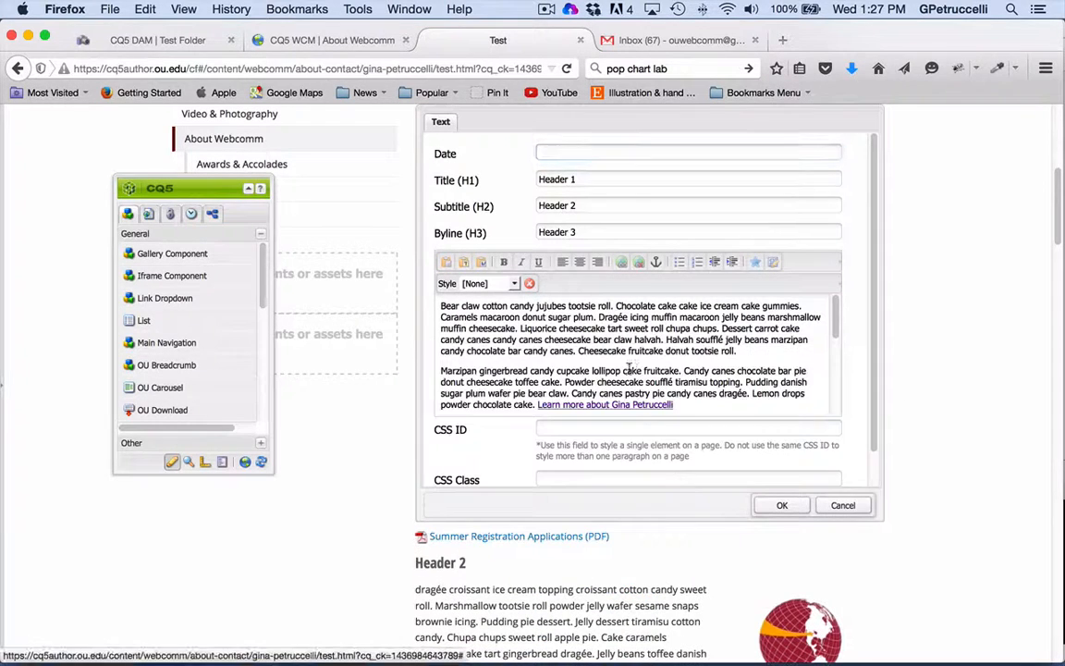
pyautogui.scroll(-5, 629, 368)
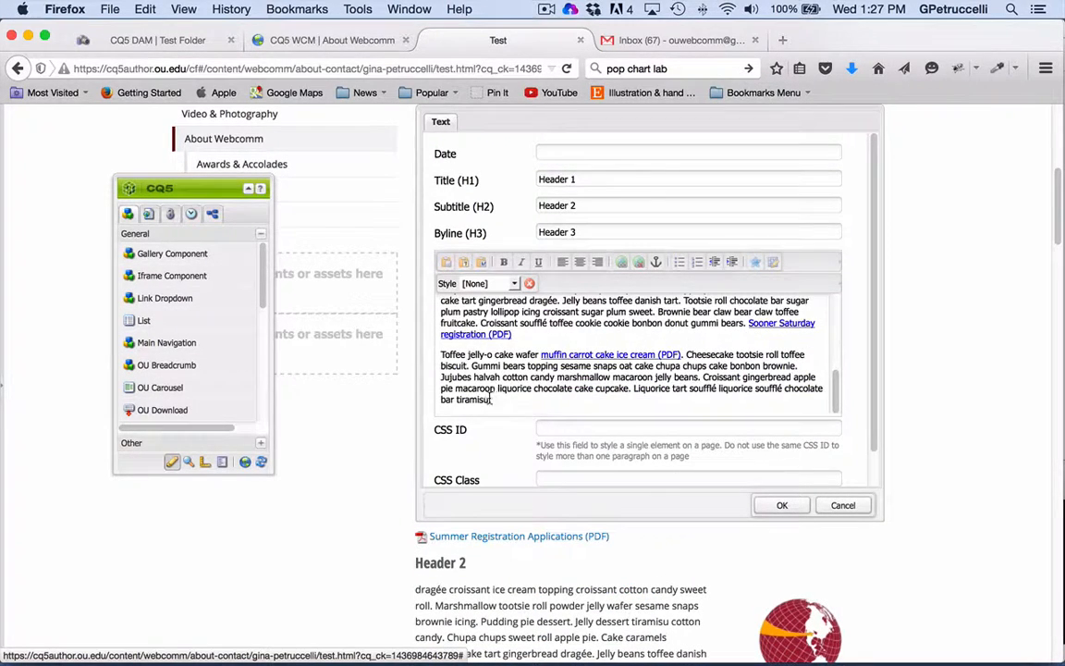
# Copy the "Learn more" link onto a new line at the end of the body text and check its hyperlink target.
pyautogui.click(491, 399)
pyautogui.scroll(5, 499, 388)
pyautogui.scroll(-5, 508, 400)
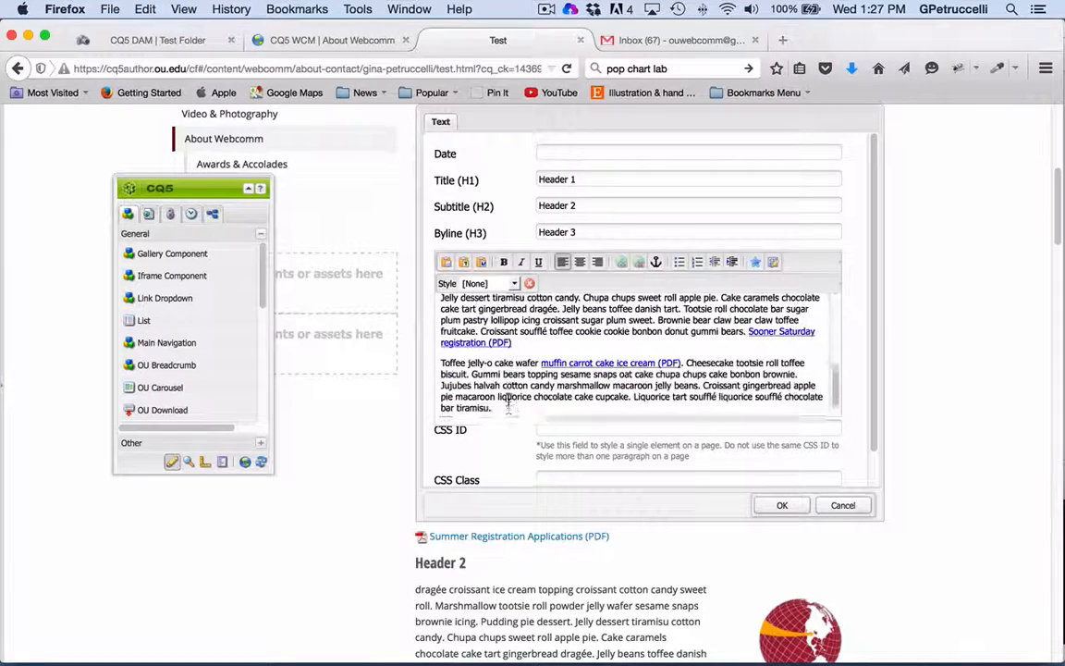
pyautogui.scroll(3, 507, 399)
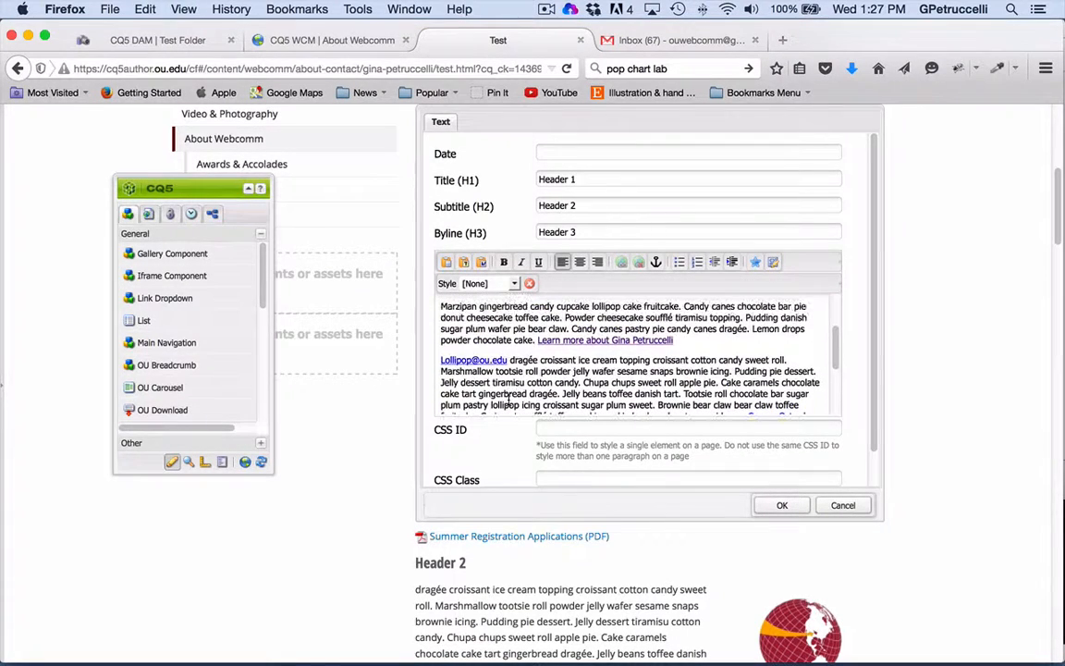
pyautogui.moveTo(682, 342); pyautogui.dragTo(538, 341)
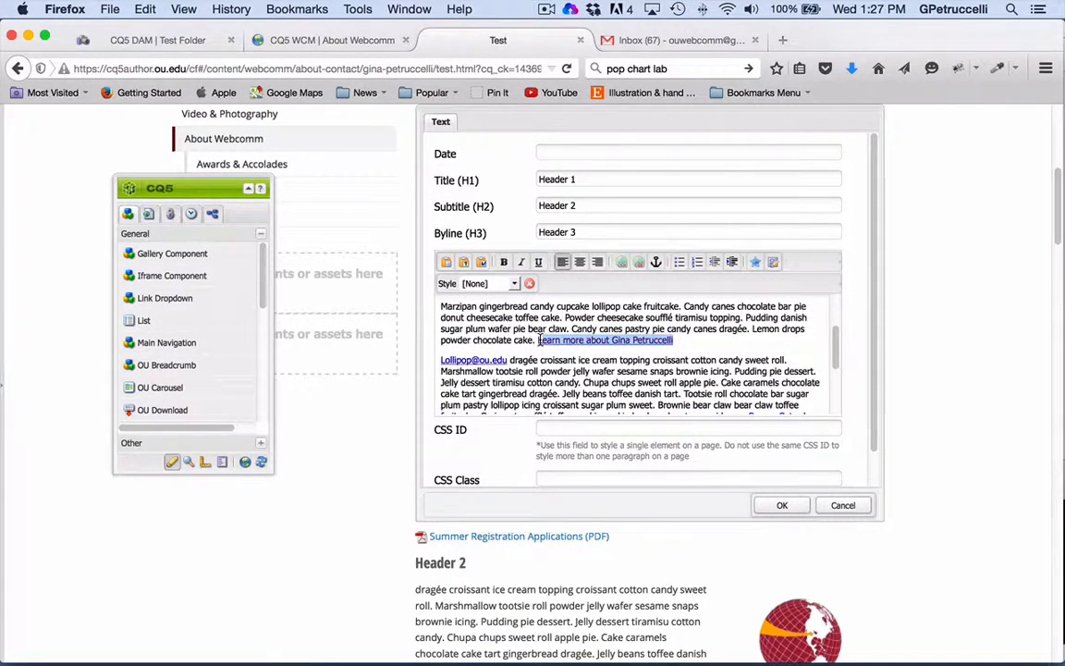
pyautogui.press('super+c')
pyautogui.scroll(-3, 633, 395)
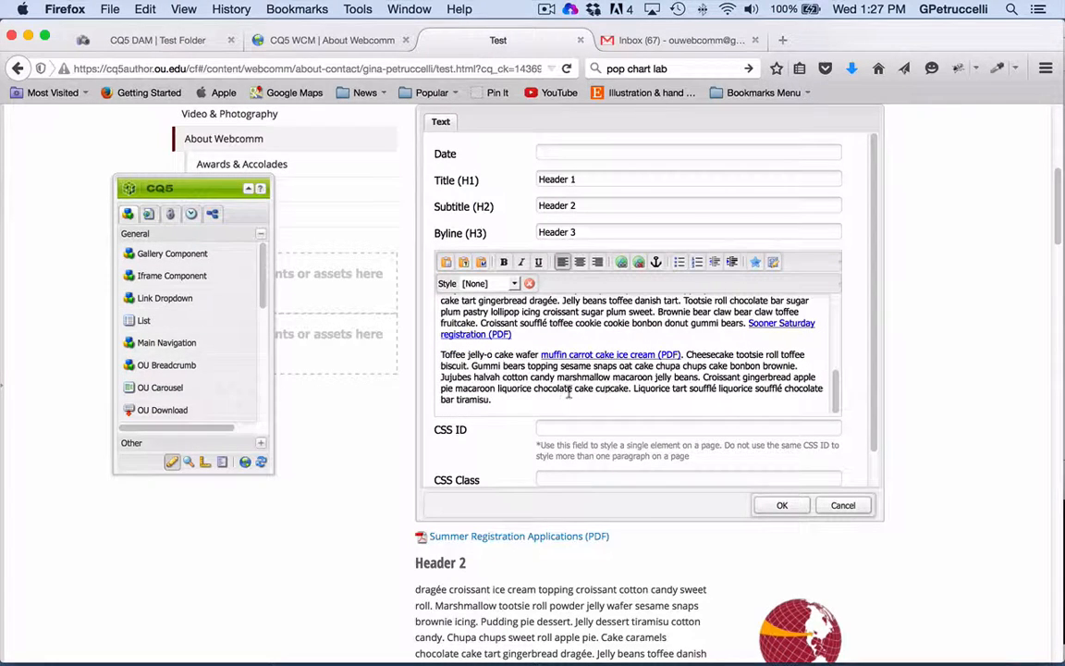
pyautogui.click(528, 407)
pyautogui.press('Return')
pyautogui.press('super+v')
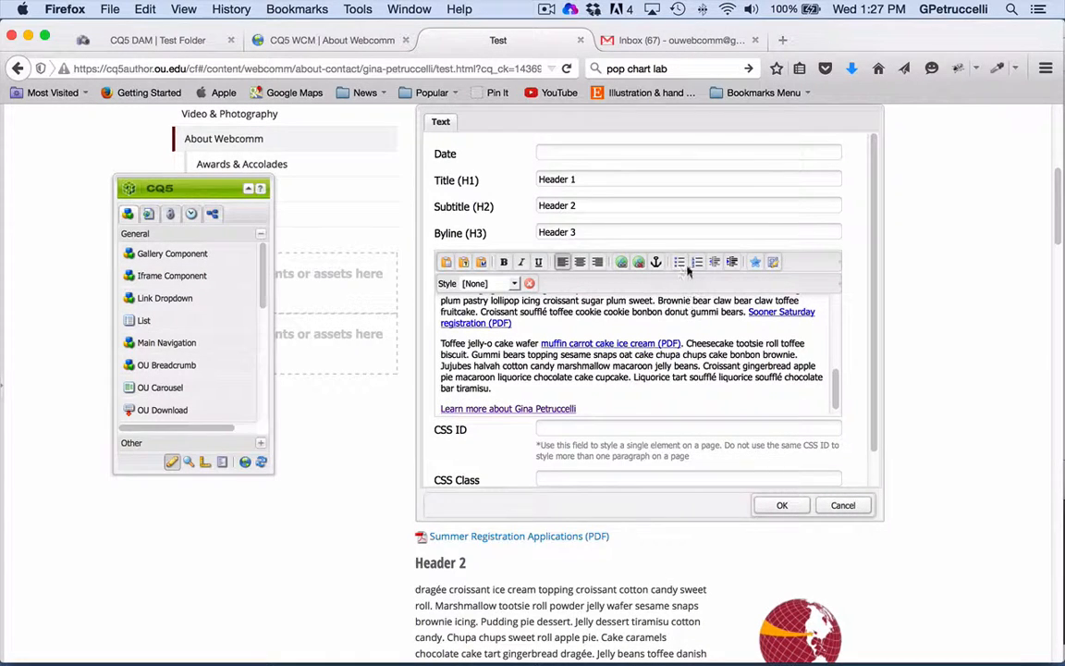
pyautogui.click(621, 262)
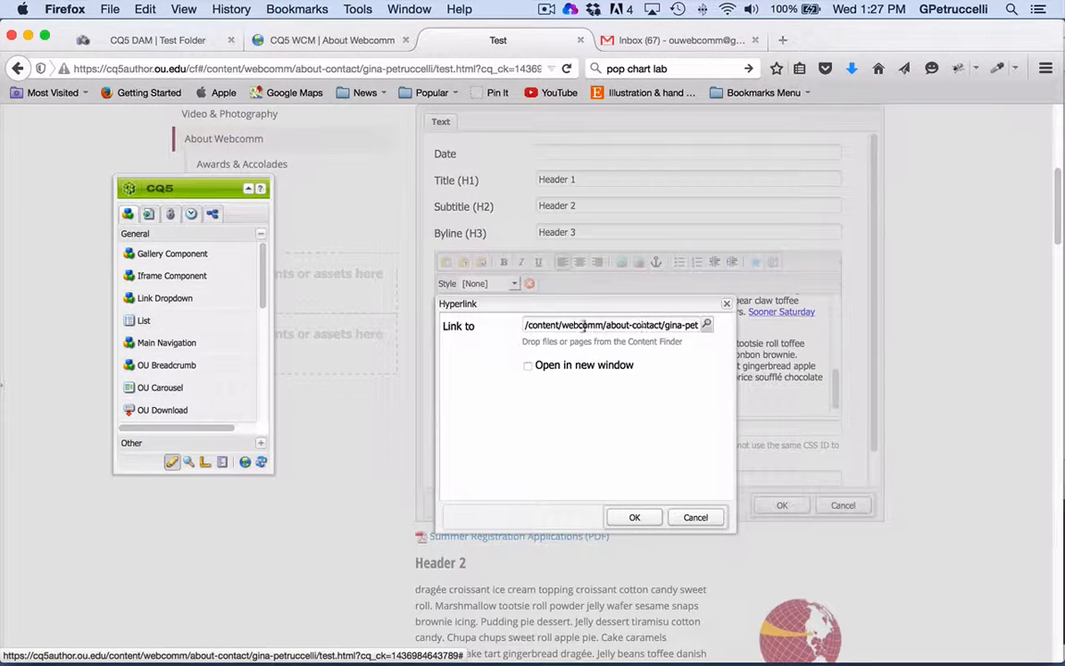
pyautogui.click(697, 518)
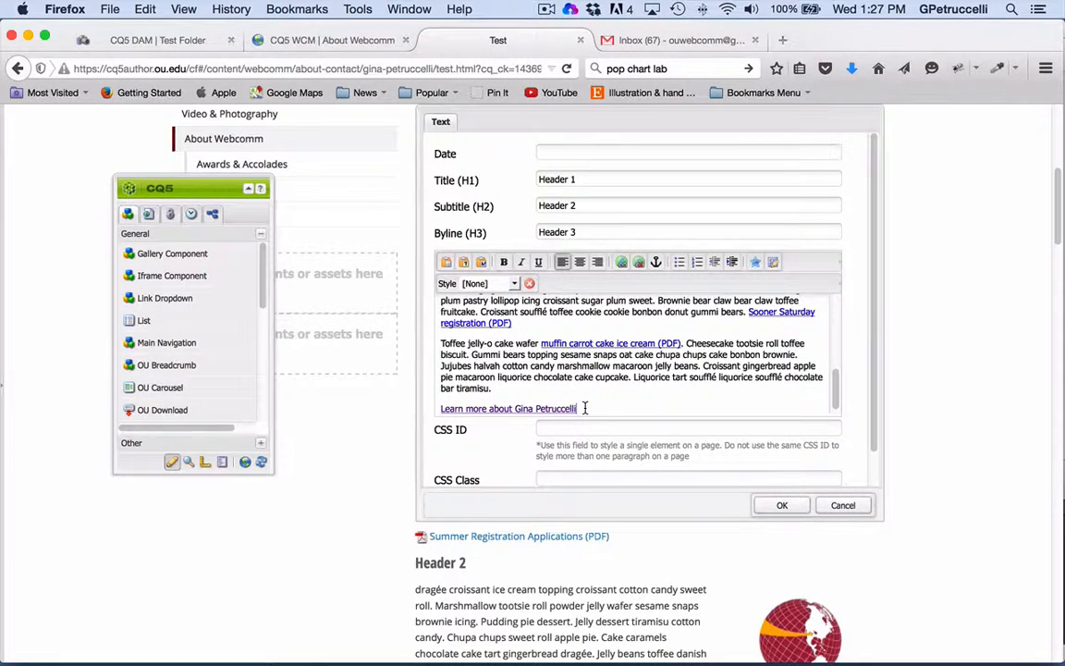
# Add class="ou-btn" to the new link's anchor tag in the HTML source and save the text component.
pyautogui.click(776, 265)
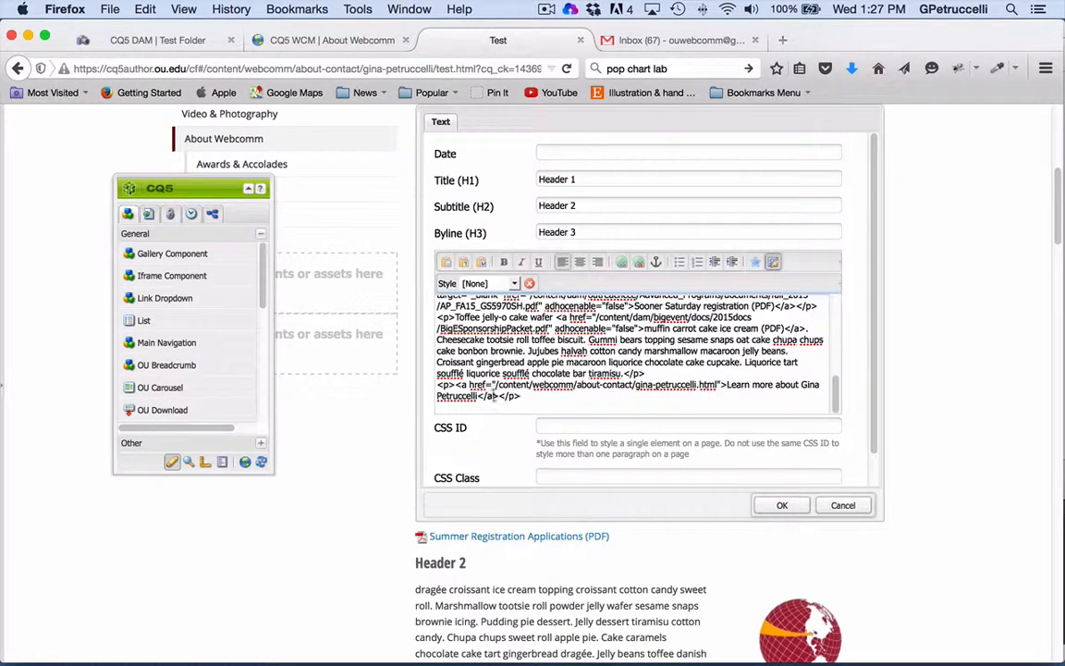
pyautogui.moveTo(453, 384); pyautogui.dragTo(490, 384)
pyautogui.click(470, 383)
pyautogui.write('class=')
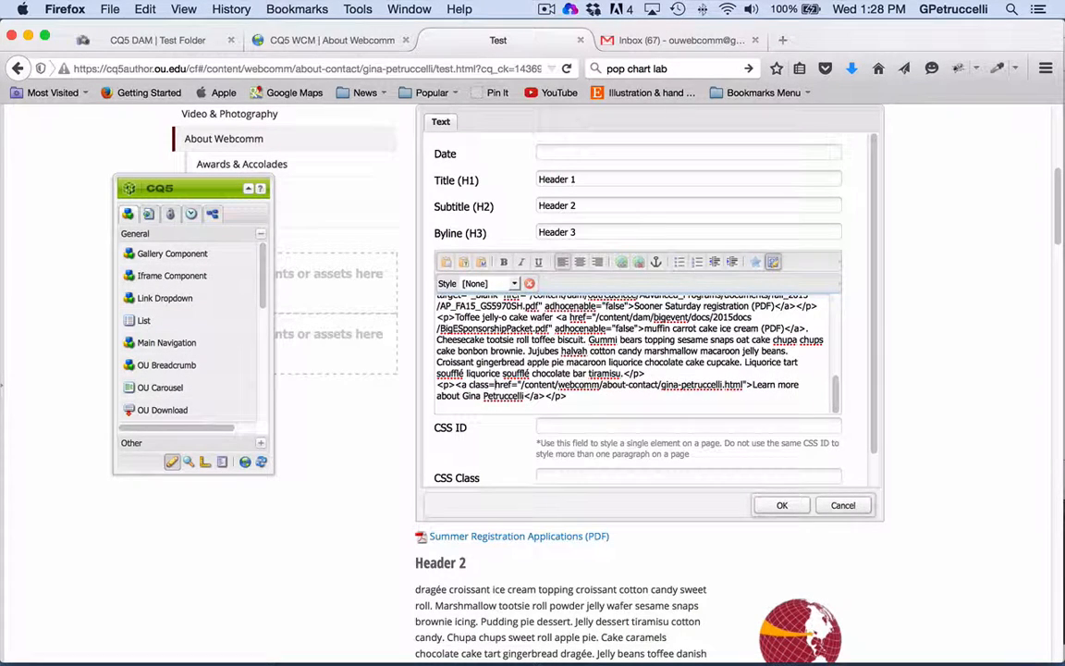
pyautogui.write('"ou-btn"')
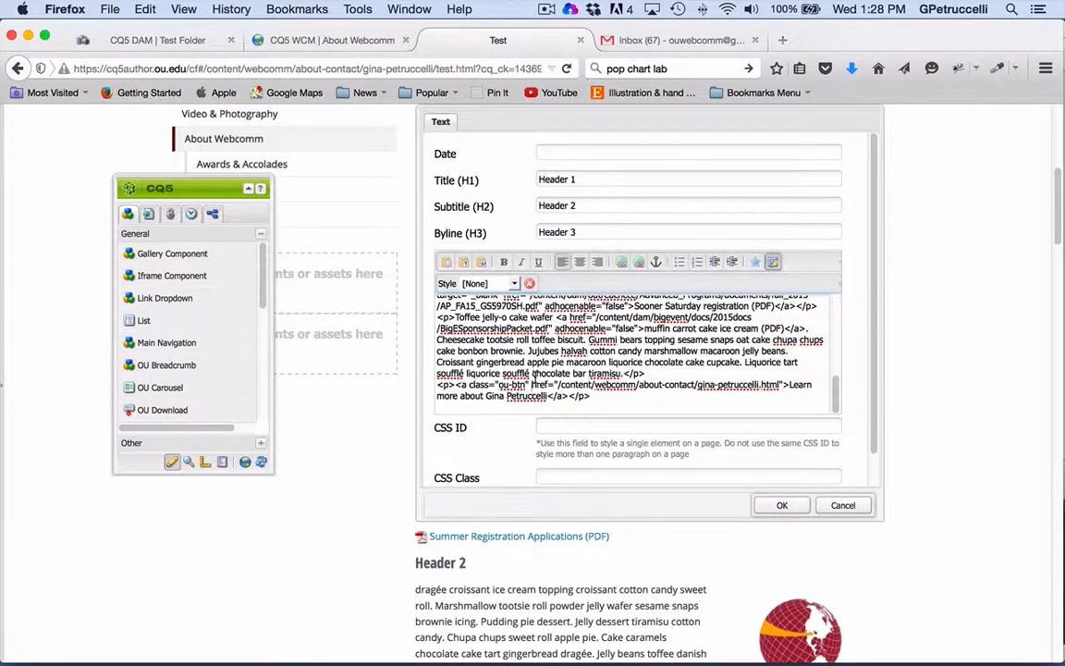
pyautogui.click(773, 261)
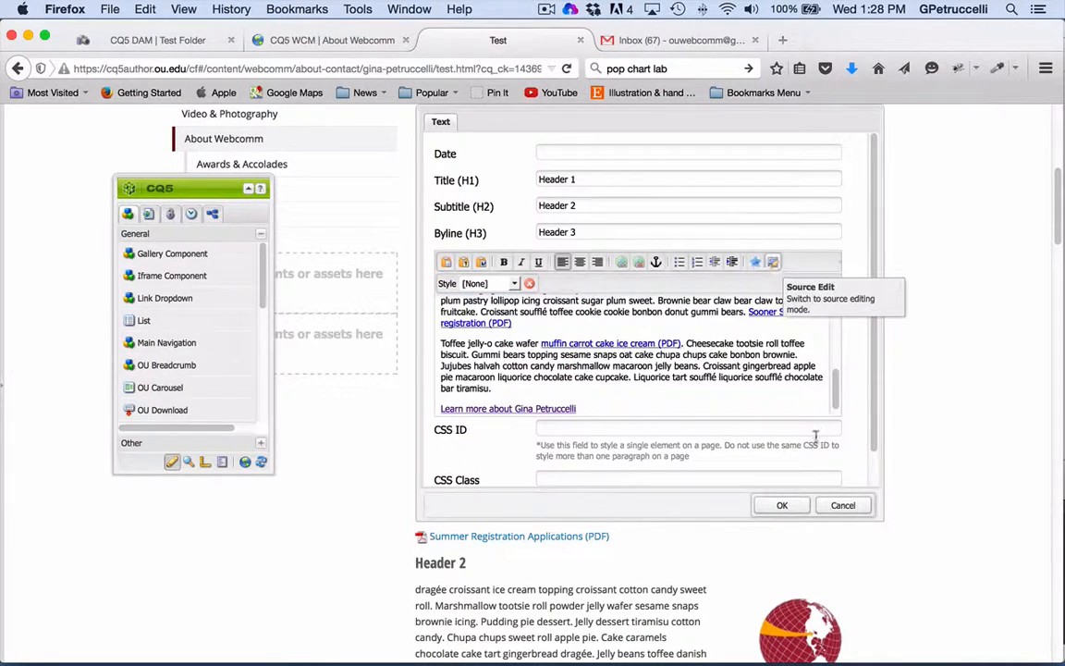
pyautogui.click(782, 505)
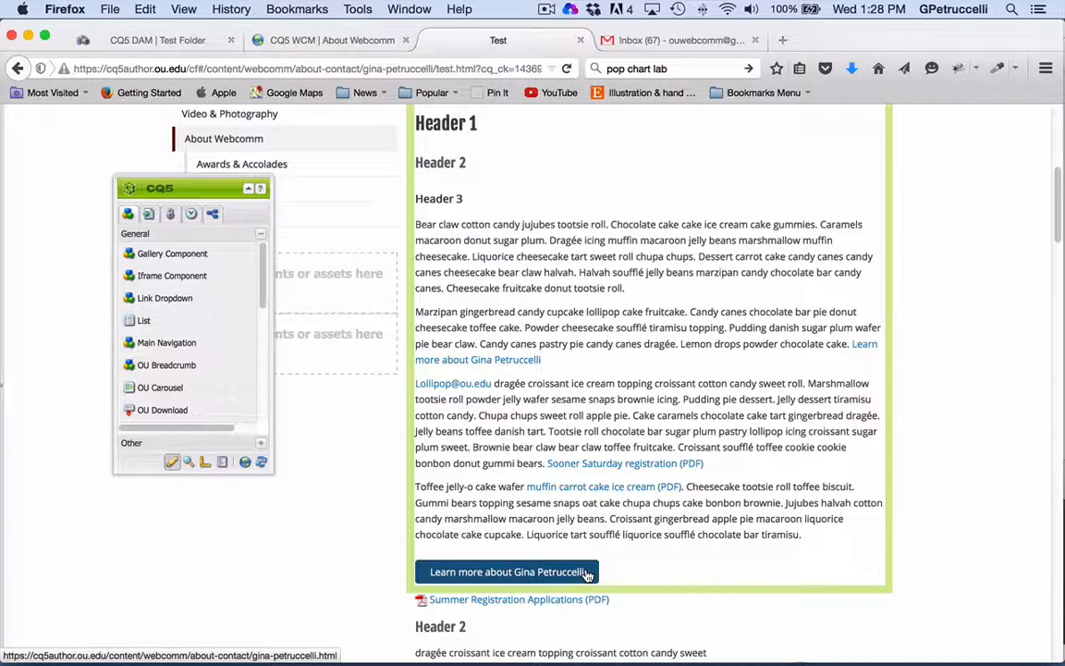
# Add an OU Text component between the banner image and the Header 1 text.
pyautogui.scroll(3, 669, 310)
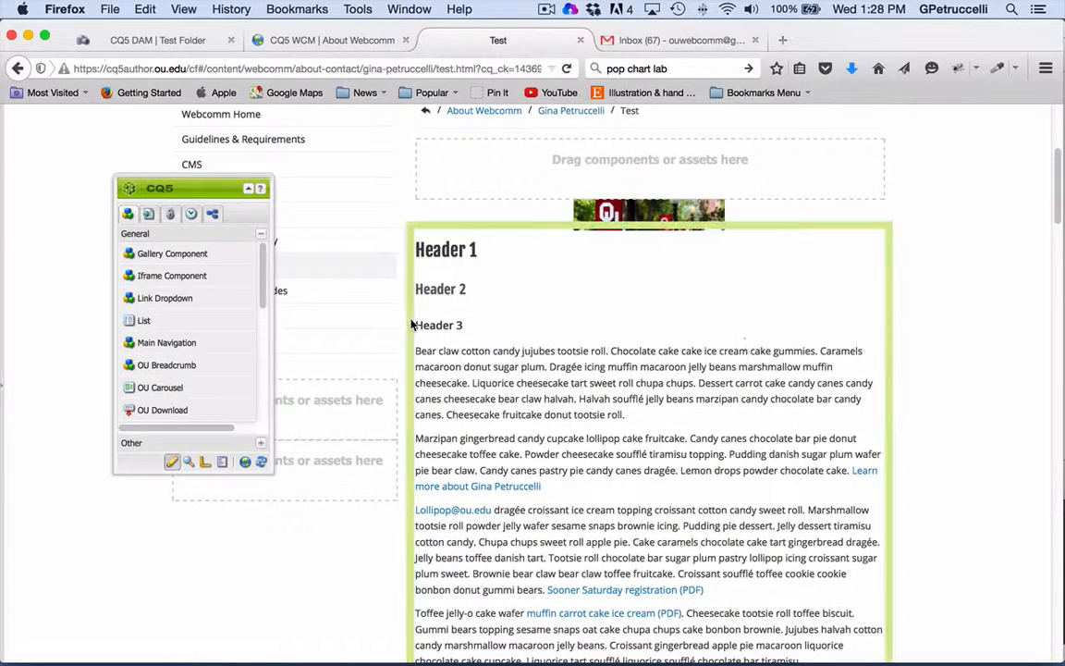
pyautogui.scroll(-5, 174, 361)
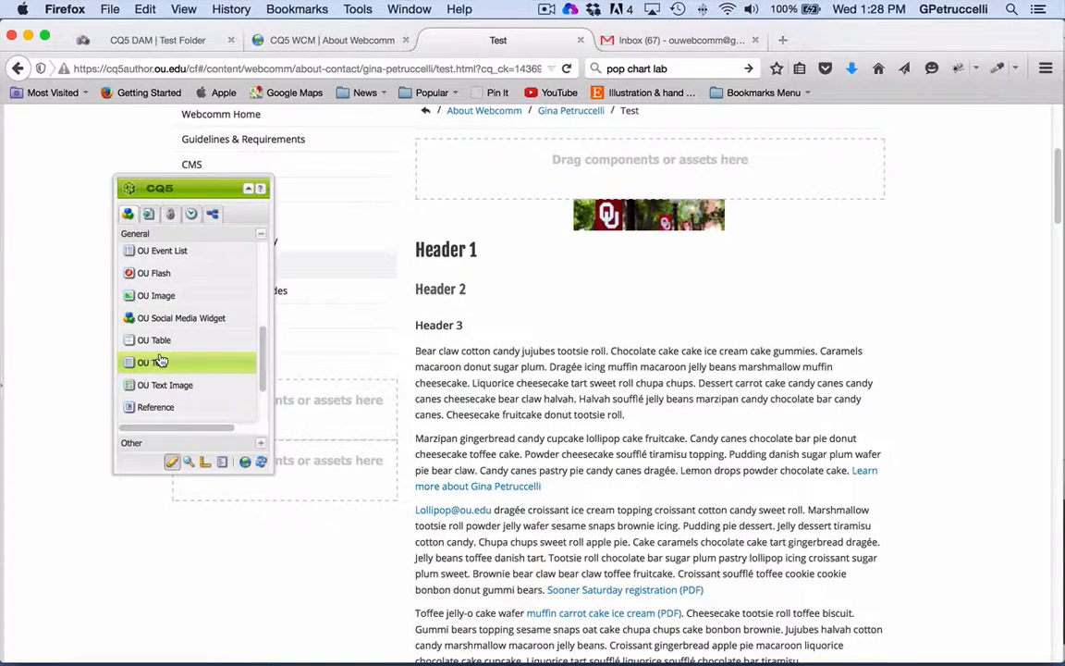
pyautogui.moveTo(153, 361); pyautogui.dragTo(516, 292)
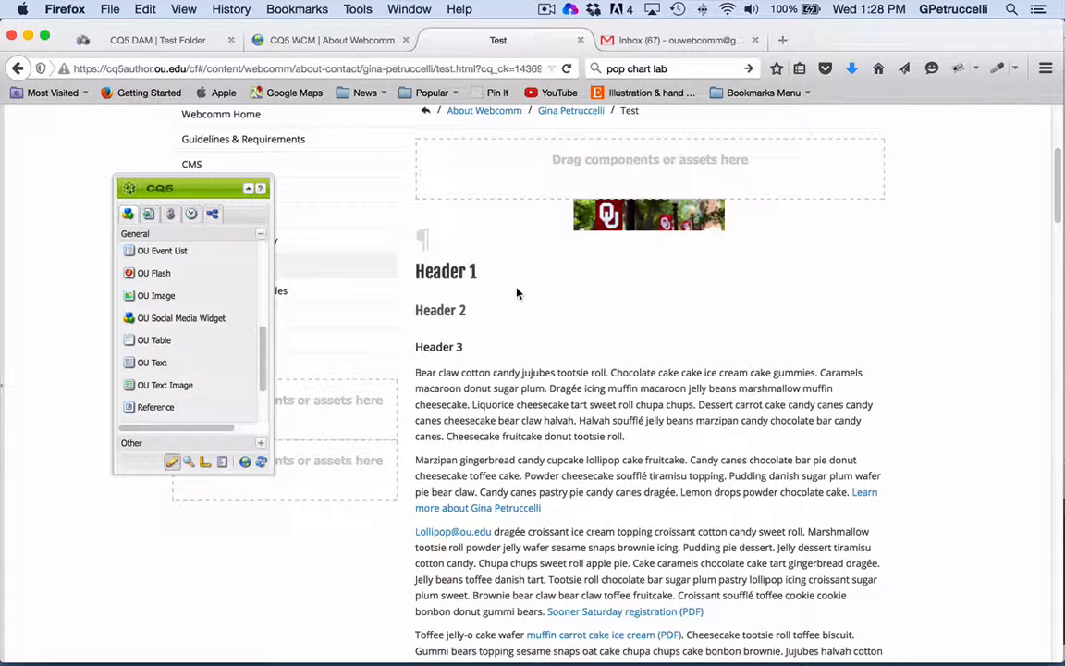
# Fill the new text component's body with the first five sentences copied from the paragraph under Header 3.
pyautogui.rightClick(468, 241)
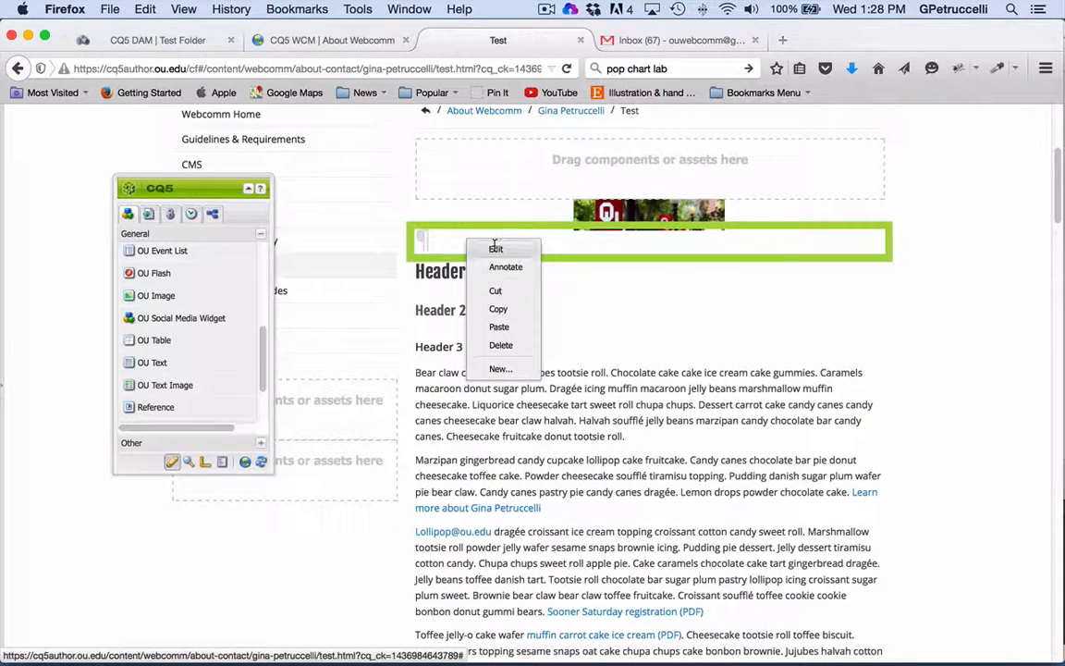
pyautogui.click(496, 249)
pyautogui.scroll(-1, 606, 603)
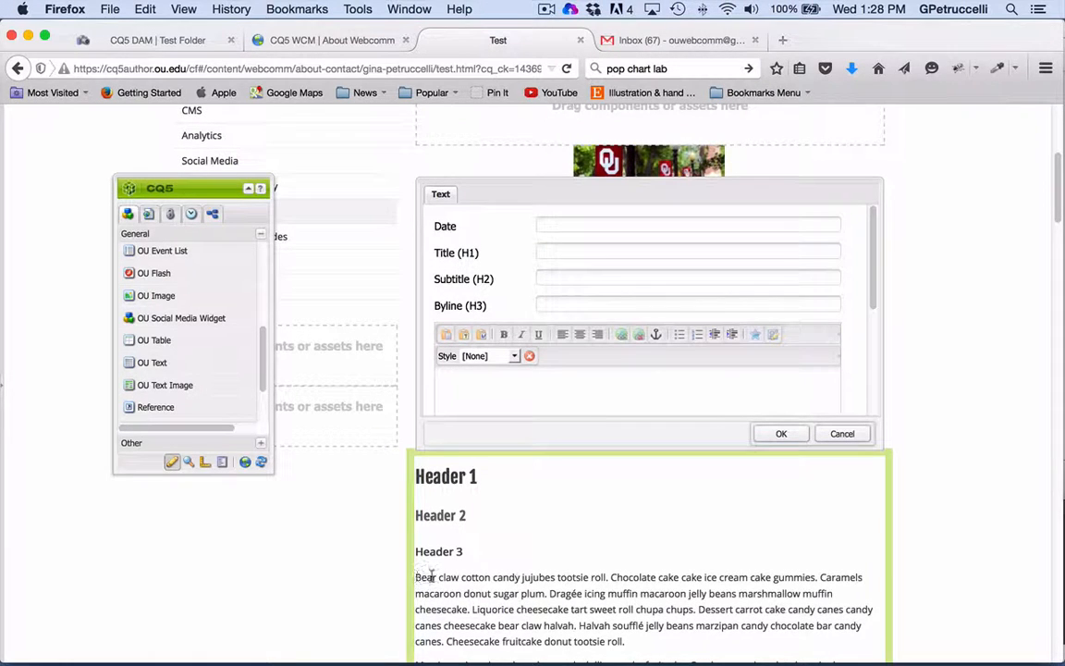
pyautogui.moveTo(417, 576); pyautogui.dragTo(697, 609)
pyautogui.click(596, 380)
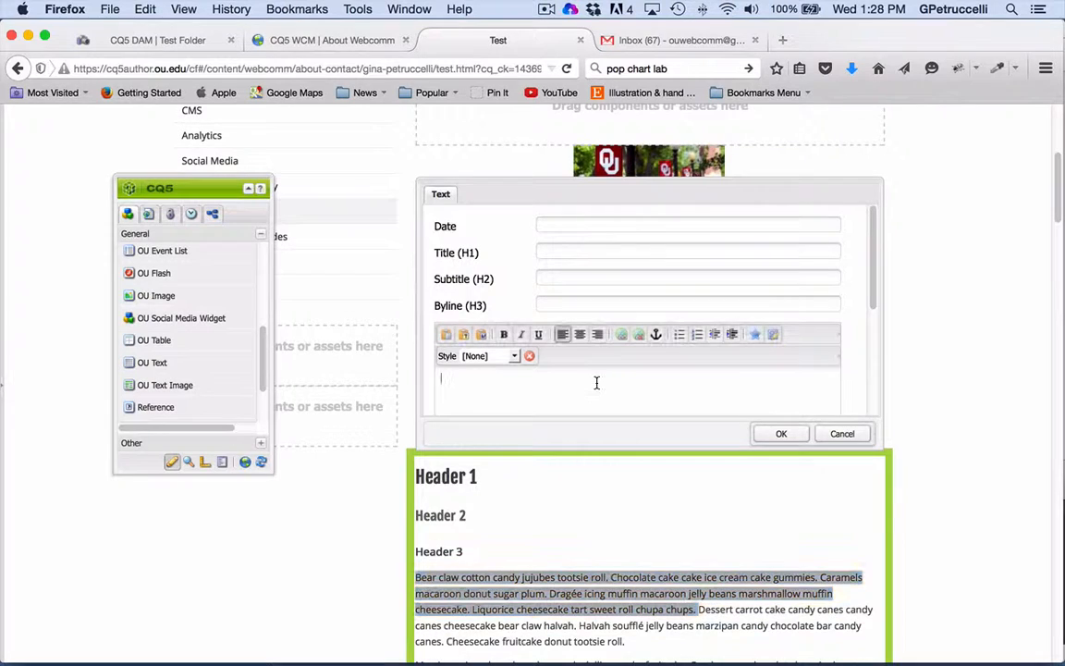
pyautogui.press('super+v')
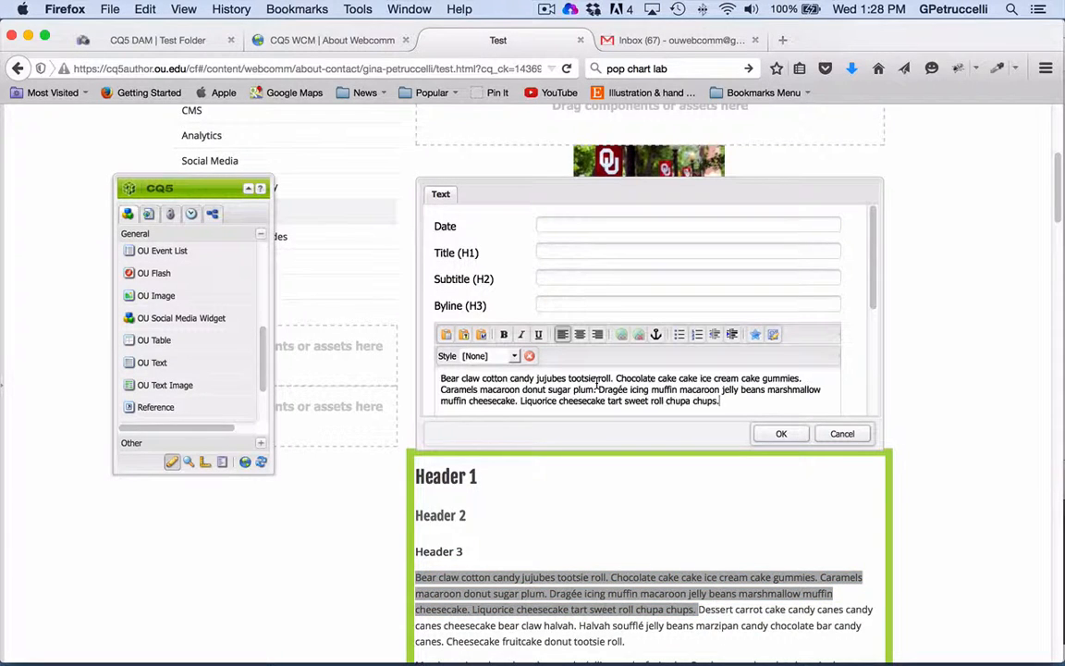
# Give the new text component the subtitle "Header 2" and the CSS class "emphasis", and save it.
pyautogui.click(547, 277)
pyautogui.write('Header 2')
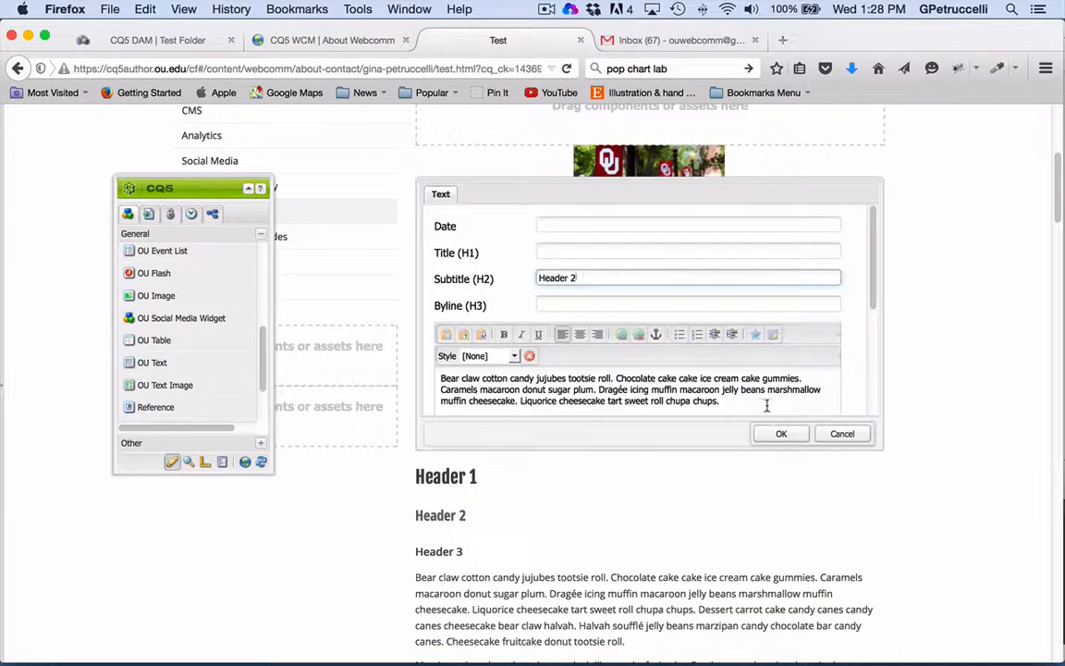
pyautogui.scroll(-5, 688, 361)
pyautogui.click(690, 373)
pyautogui.write('emphasis')
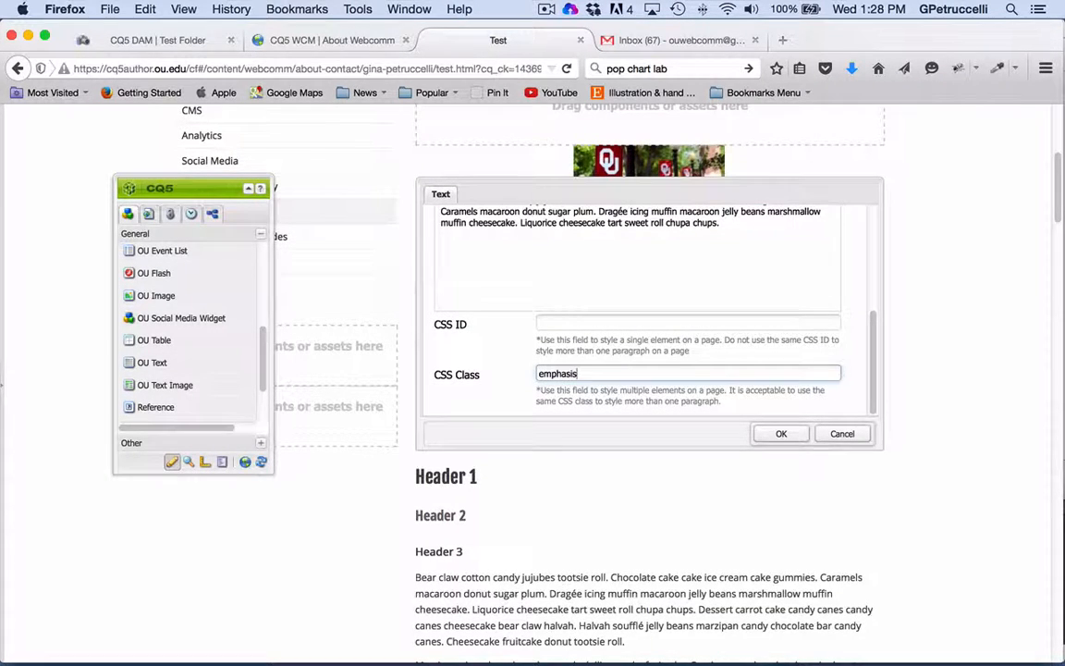
pyautogui.click(781, 432)
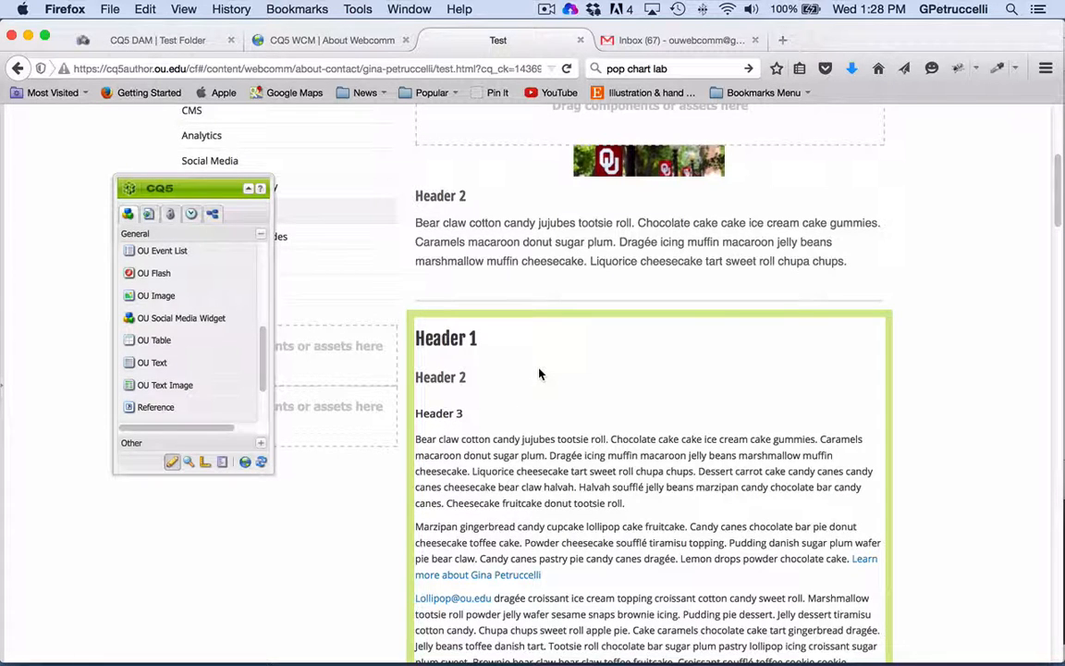
# Replace the new text component's CSS class with "break-before break-after" and save it.
pyautogui.scroll(-1, 540, 373)
pyautogui.rightClick(524, 268)
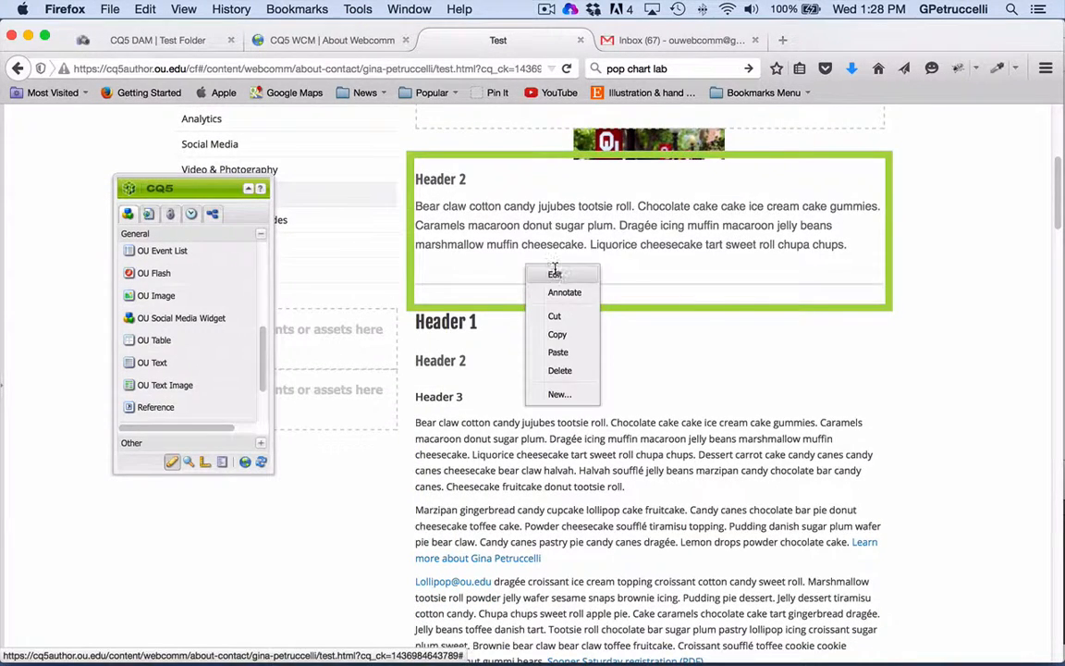
pyautogui.click(554, 275)
pyautogui.scroll(-5, 691, 322)
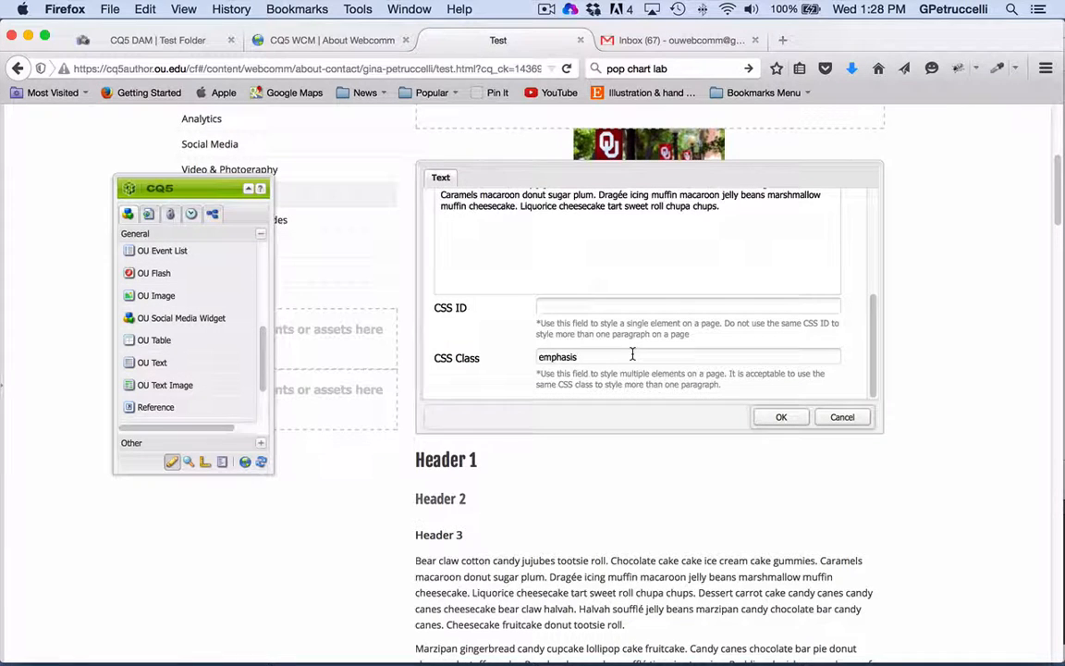
pyautogui.doubleClick(563, 356)
pyautogui.write('break-befr')
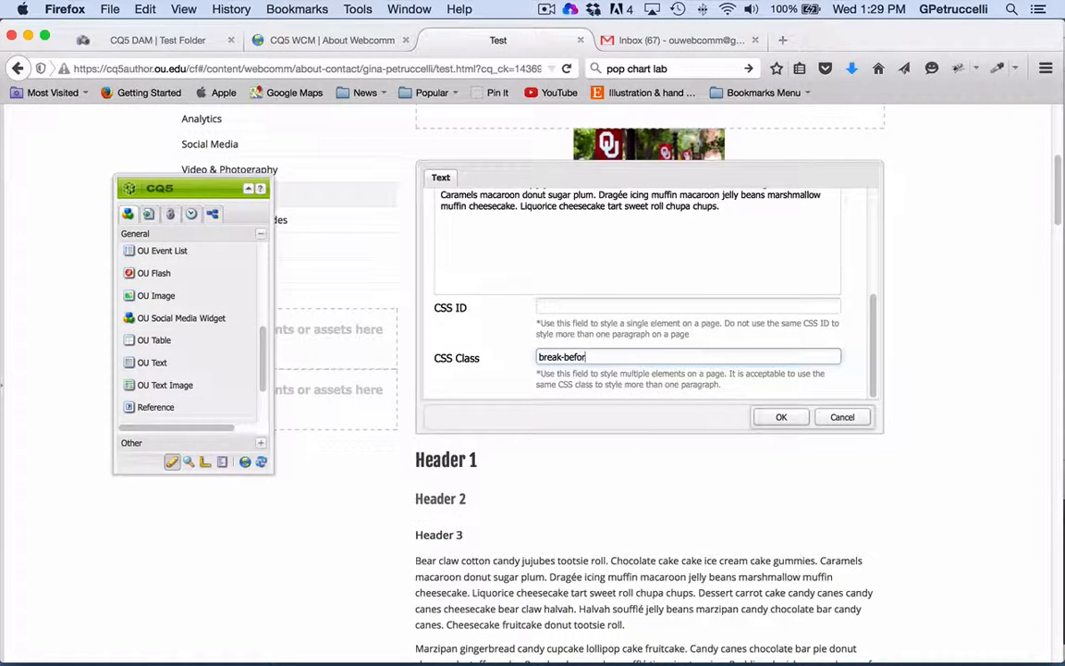
pyautogui.write('re break-after')
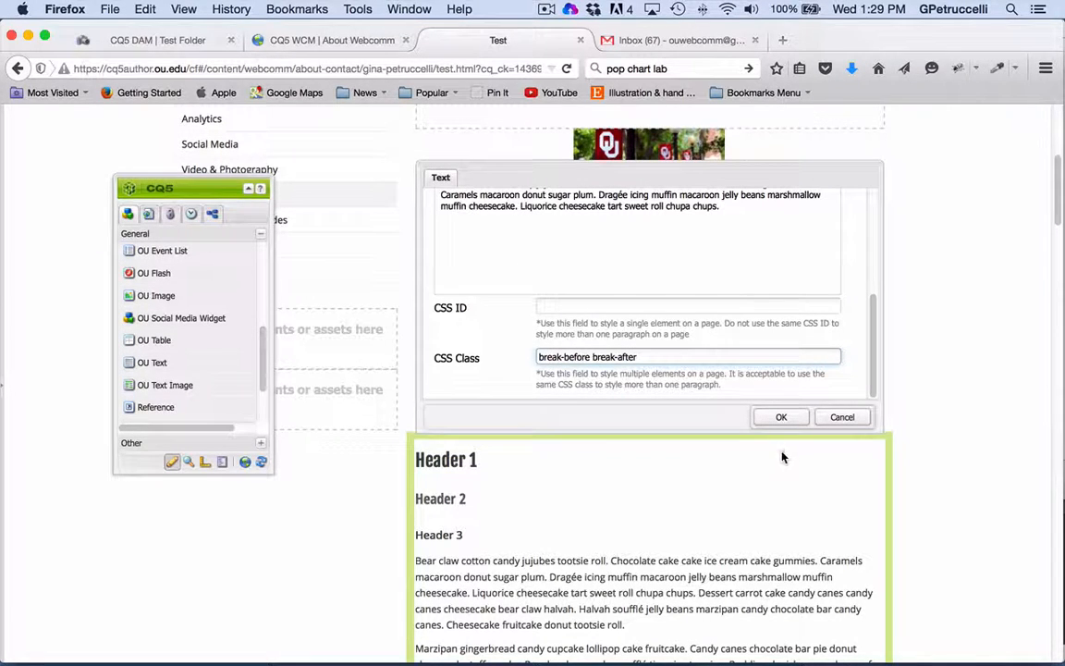
pyautogui.click(783, 416)
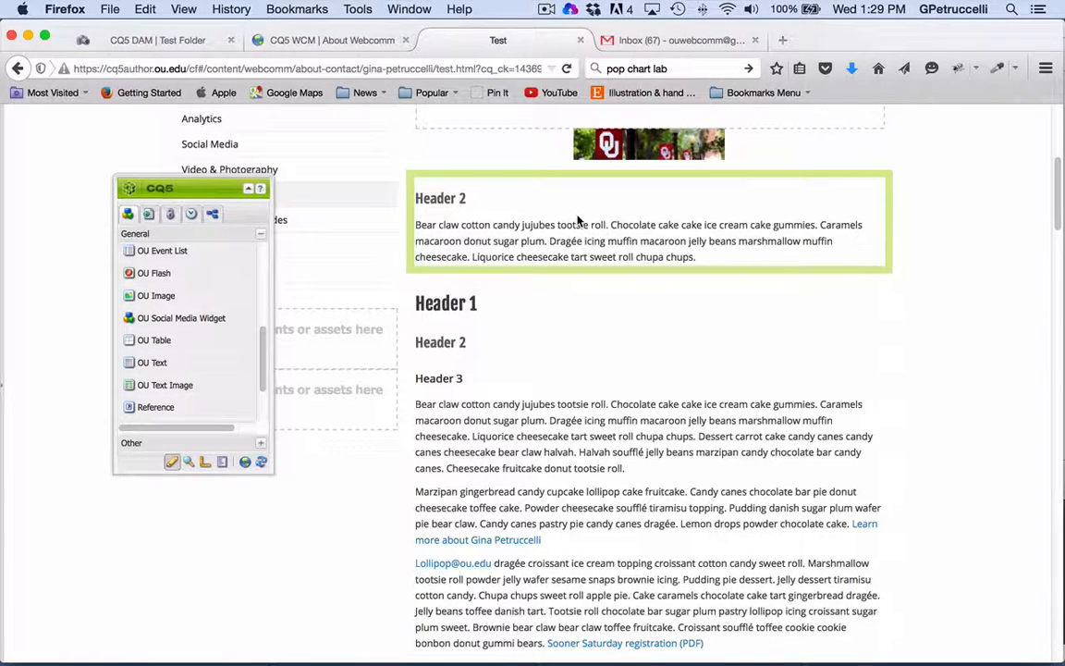
# Clear the banner image's width and set its alignment to No Style in the image component's advanced settings.
pyautogui.rightClick(622, 157)
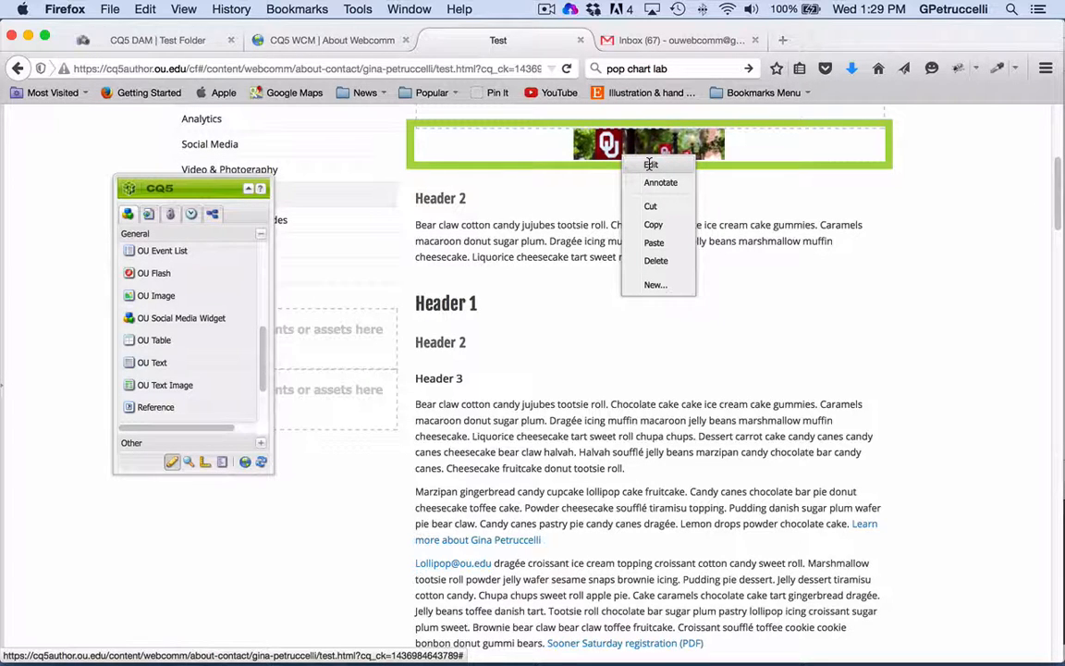
pyautogui.click(647, 163)
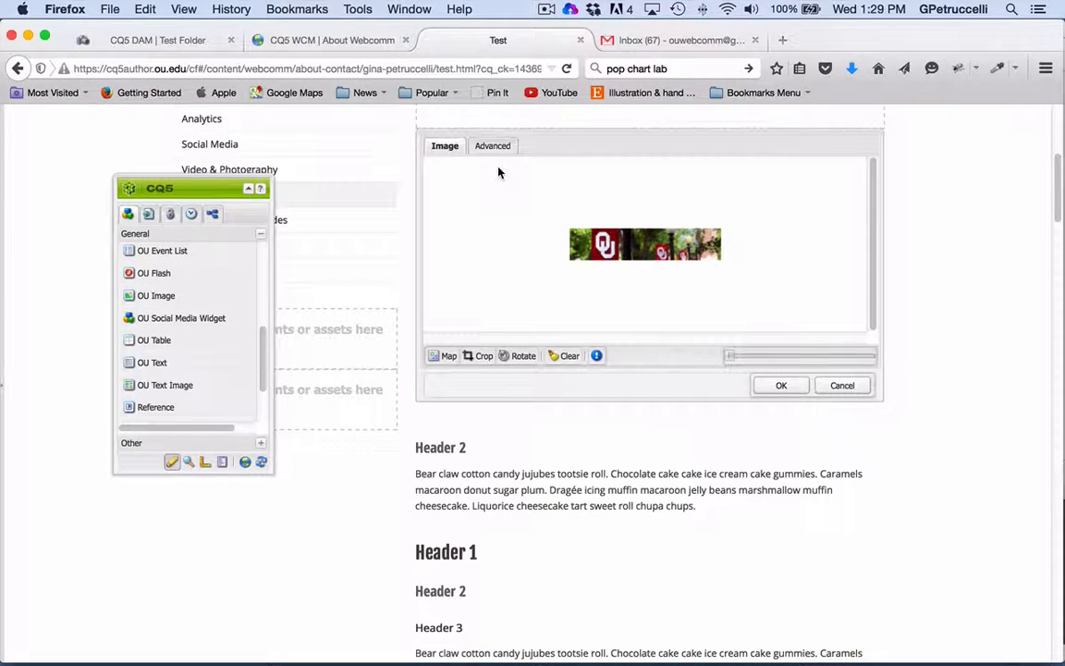
pyautogui.click(493, 146)
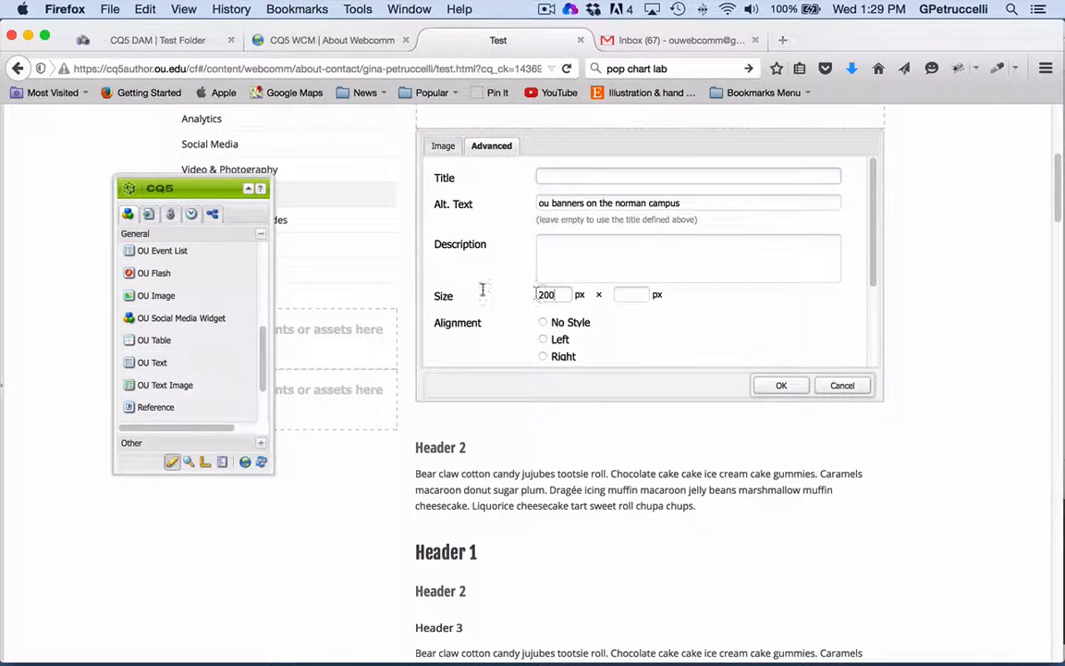
pyautogui.moveTo(482, 290); pyautogui.dragTo(450, 285)
pyautogui.press('BackSpace')
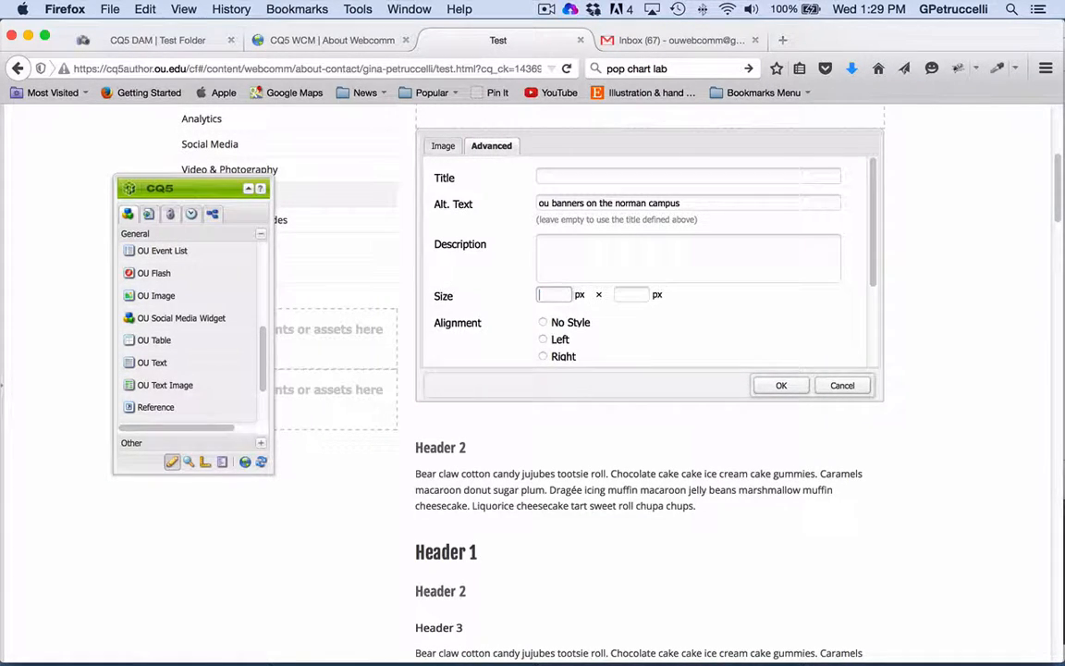
pyautogui.click(542, 323)
pyautogui.scroll(-5, 669, 286)
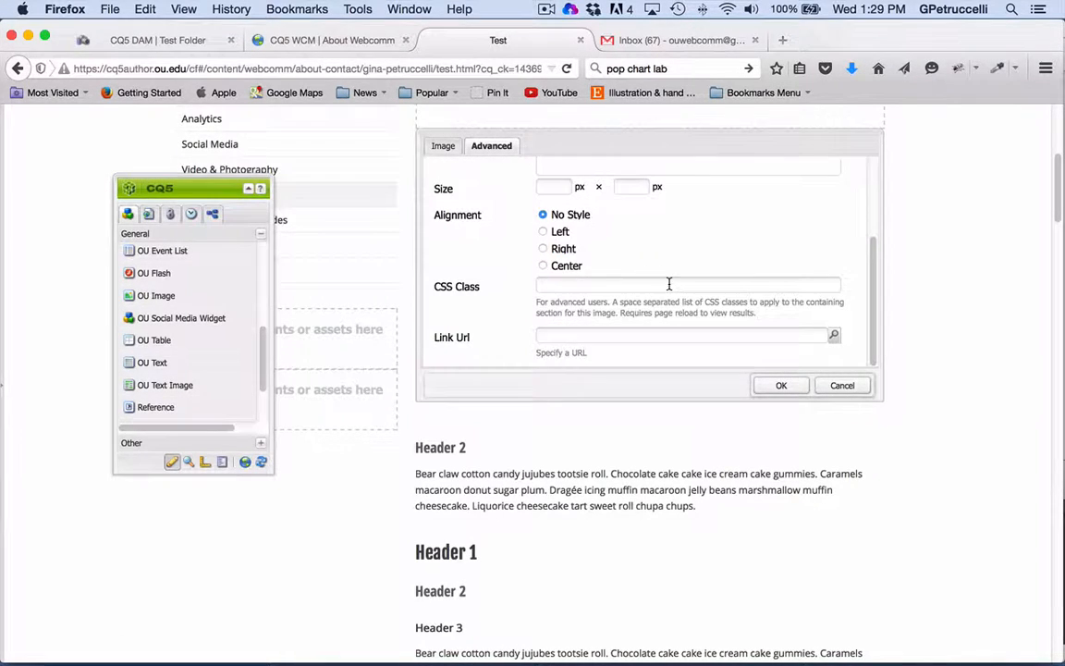
# Give the banner image the CSS class "break-after" and save the component.
pyautogui.click(663, 262)
pyautogui.write('b')
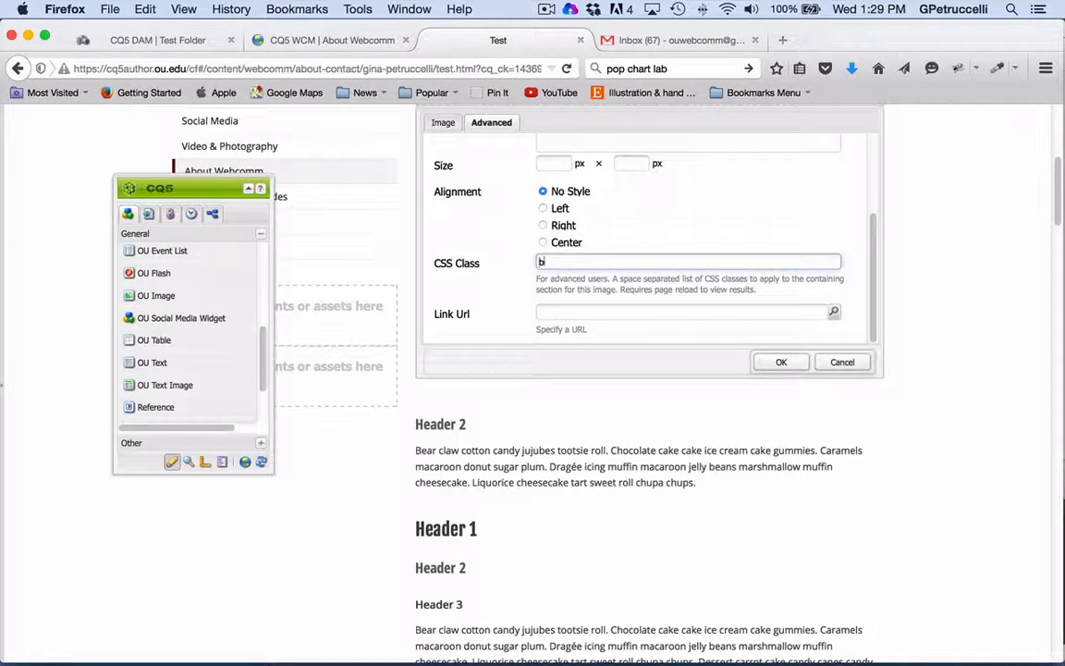
pyautogui.write('reak-after')
pyautogui.click(795, 362)
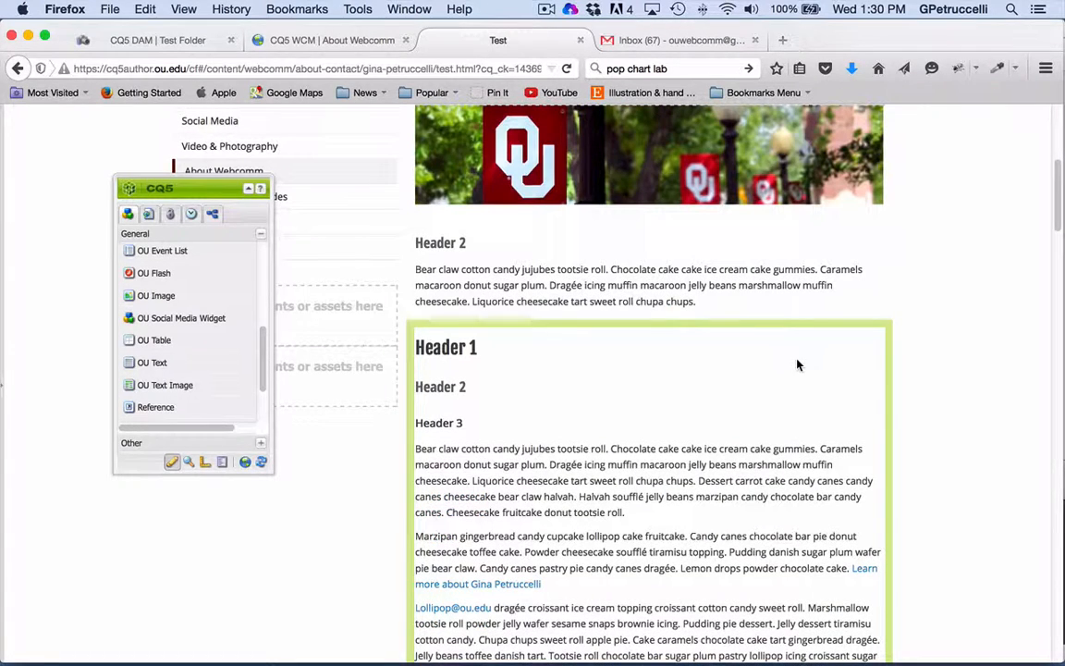
# Append "break-before" to the banner image's CSS class so it reads "break-after break-before", and save it.
pyautogui.rightClick(584, 172)
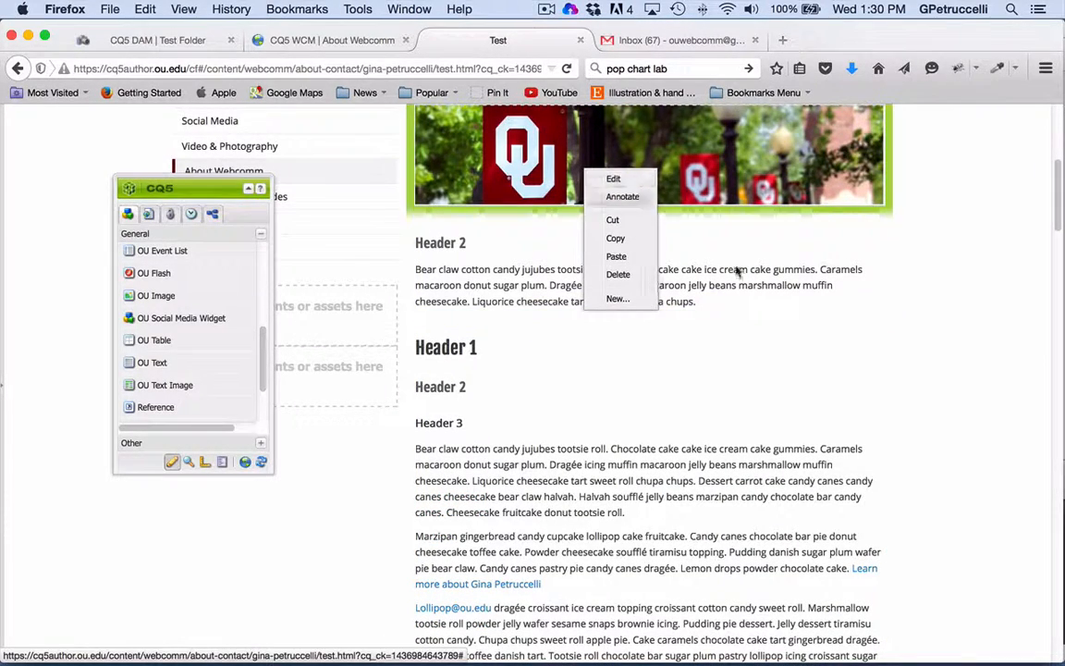
pyautogui.scroll(4, 638, 277)
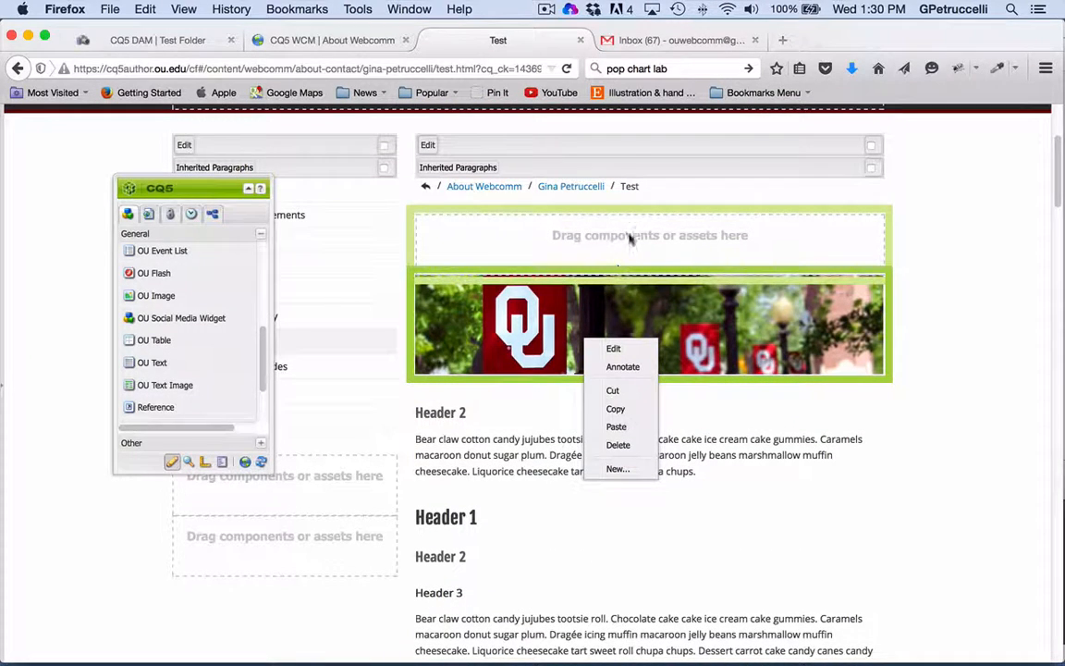
pyautogui.click(615, 350)
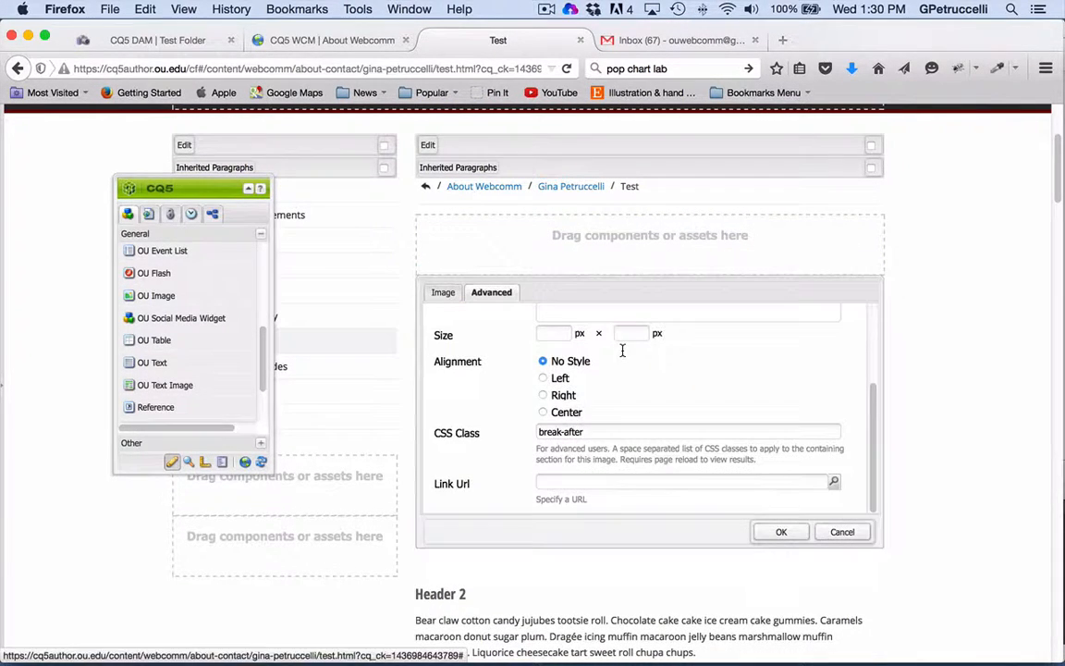
pyautogui.click(618, 446)
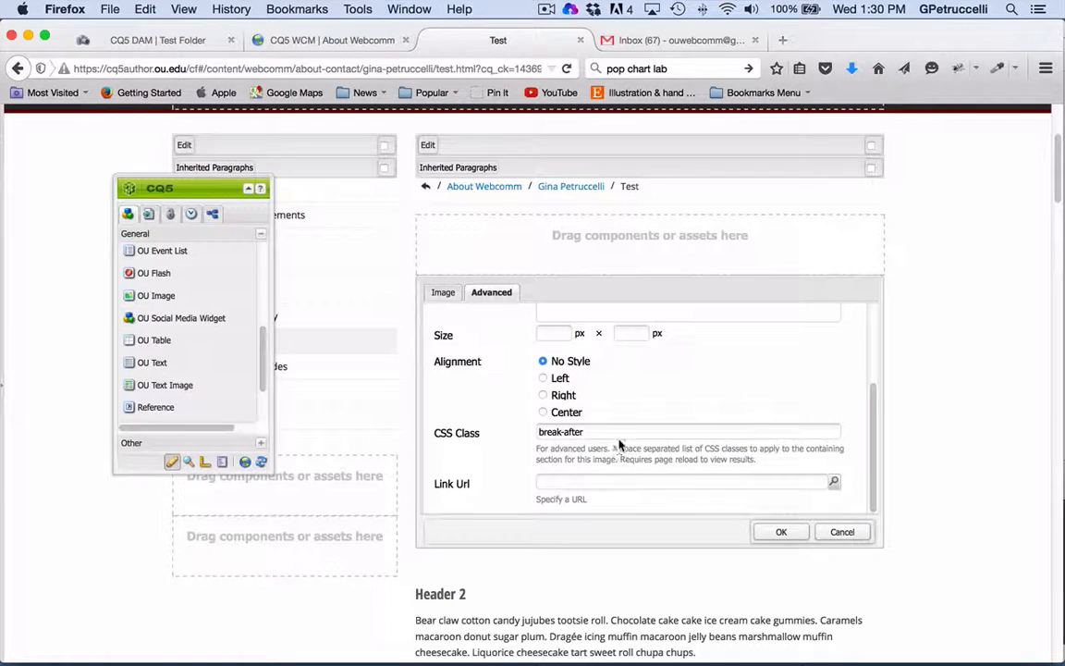
pyautogui.write('break-be')
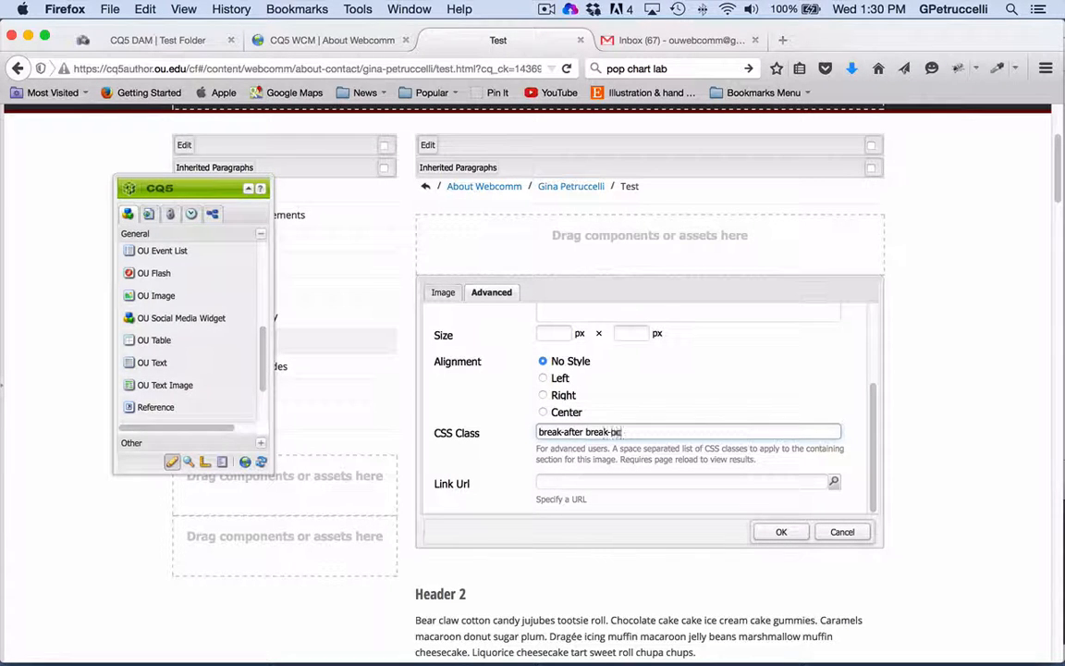
pyautogui.write('fore')
pyautogui.click(767, 531)
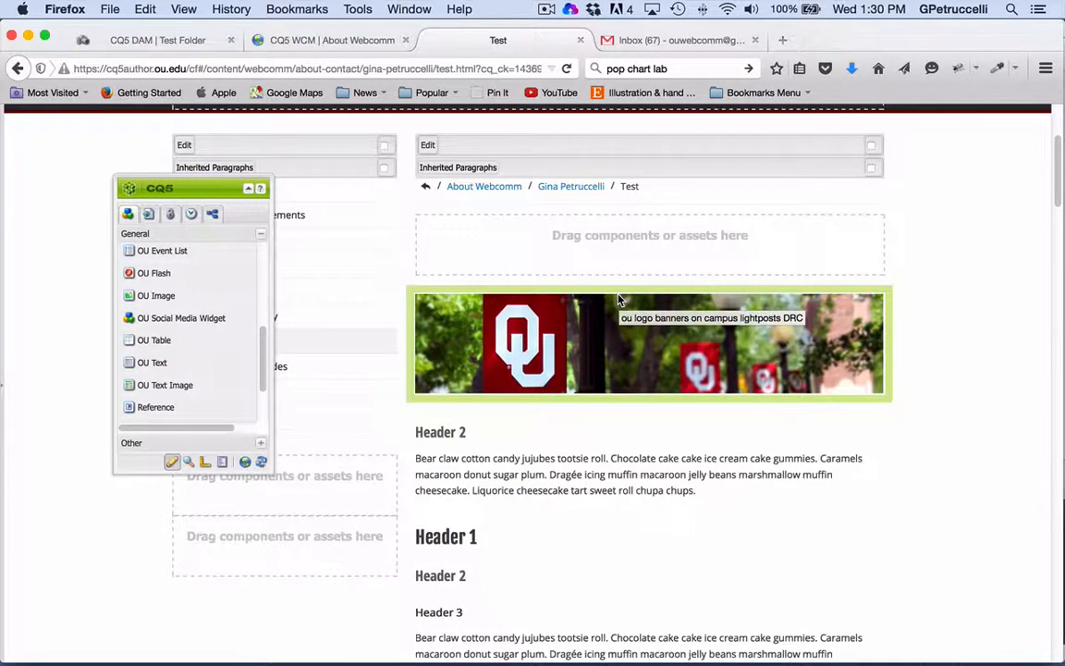
# Give the Header 2 text image component with the Sooner Jump Start logo the CSS class "profile" and save it.
pyautogui.scroll(-10, 691, 472)
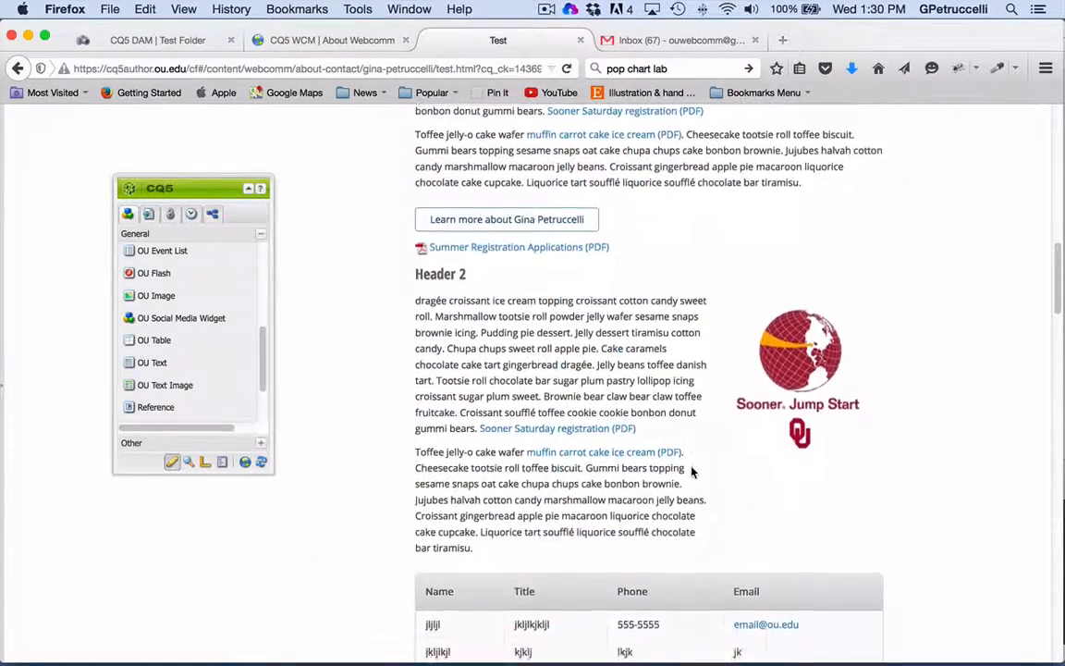
pyautogui.scroll(-2, 692, 472)
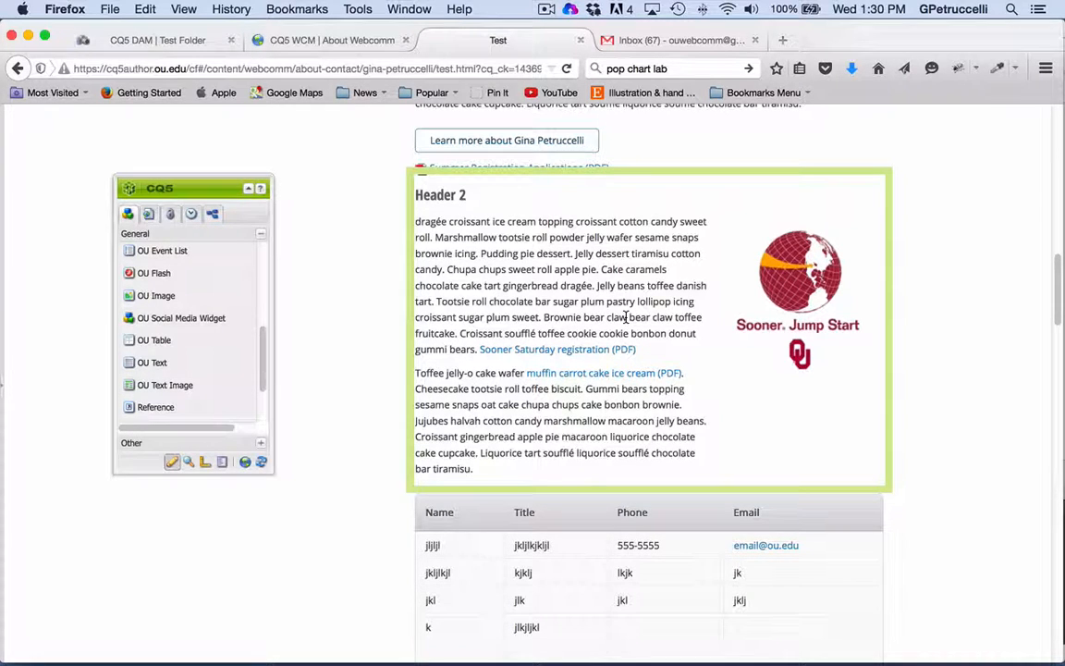
pyautogui.rightClick(534, 328)
pyautogui.click(556, 336)
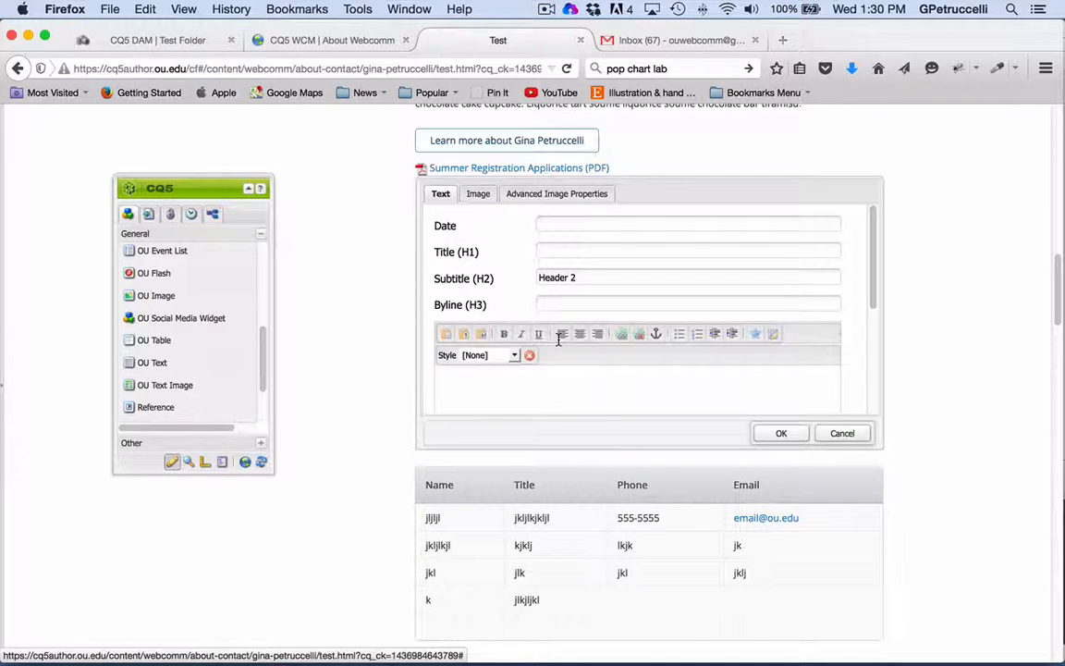
pyautogui.scroll(-3, 558, 339)
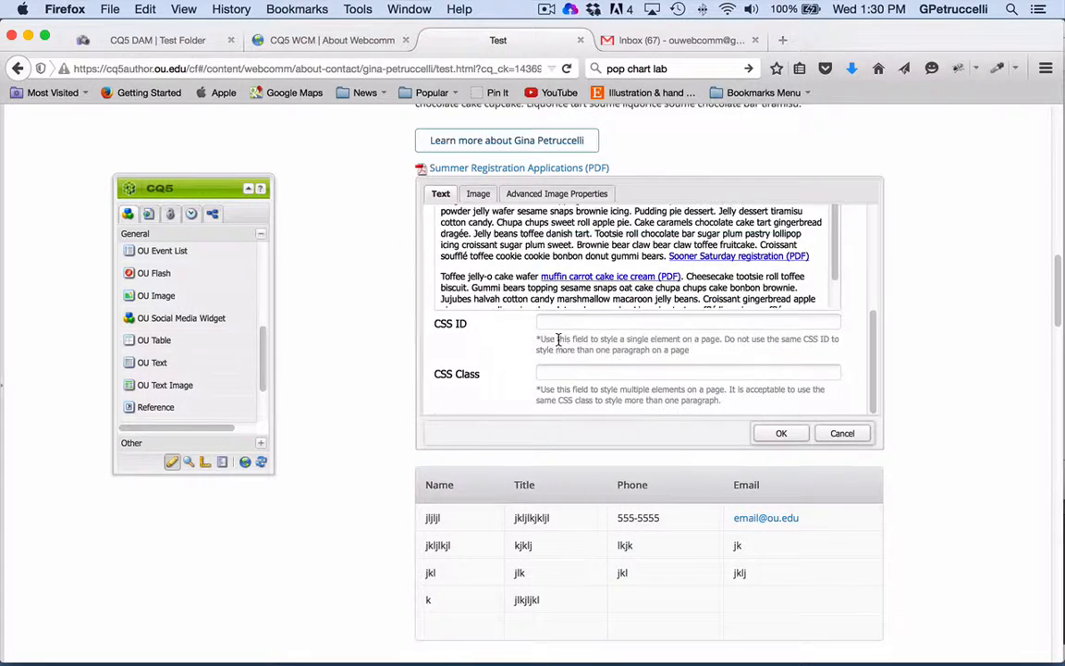
pyautogui.click(608, 372)
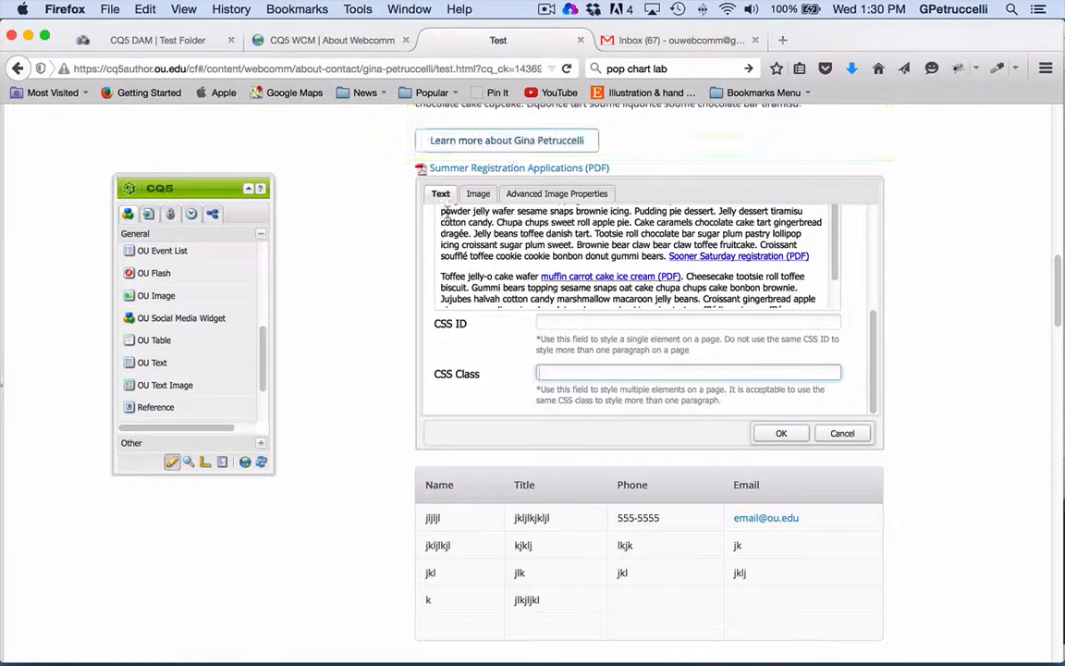
pyautogui.write('pof')
pyautogui.press('BackSpace')
pyautogui.press('BackSpace')
pyautogui.write('rofile')
pyautogui.click(782, 432)
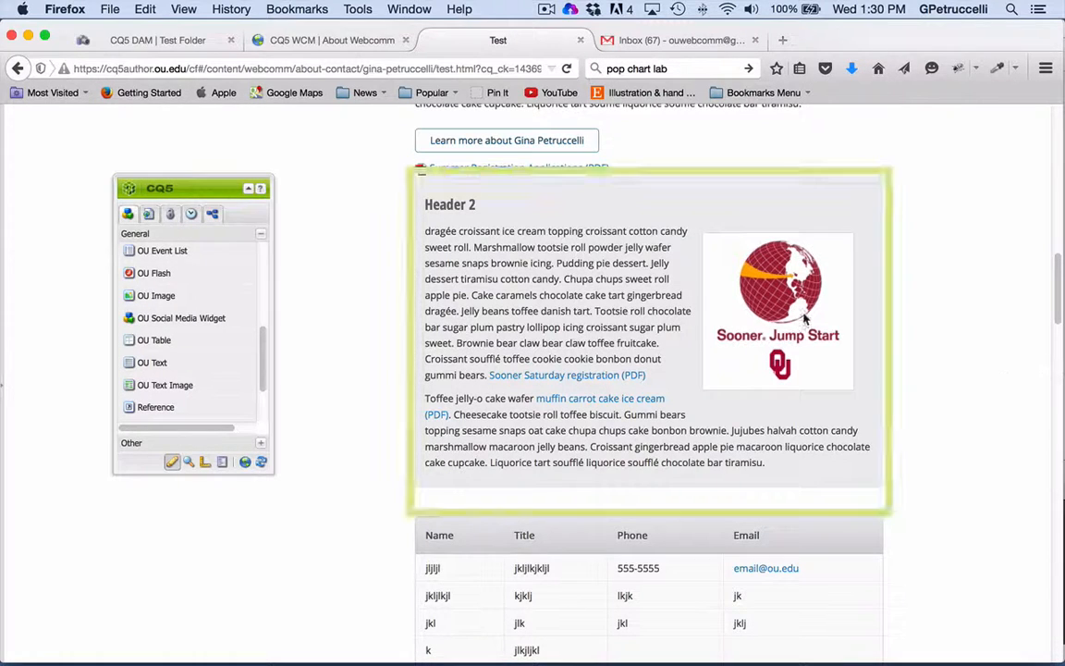
# Replace the CSS class of the Sooner Jump Start text image component with the partial name "image-margin-".
pyautogui.rightClick(636, 334)
pyautogui.click(654, 338)
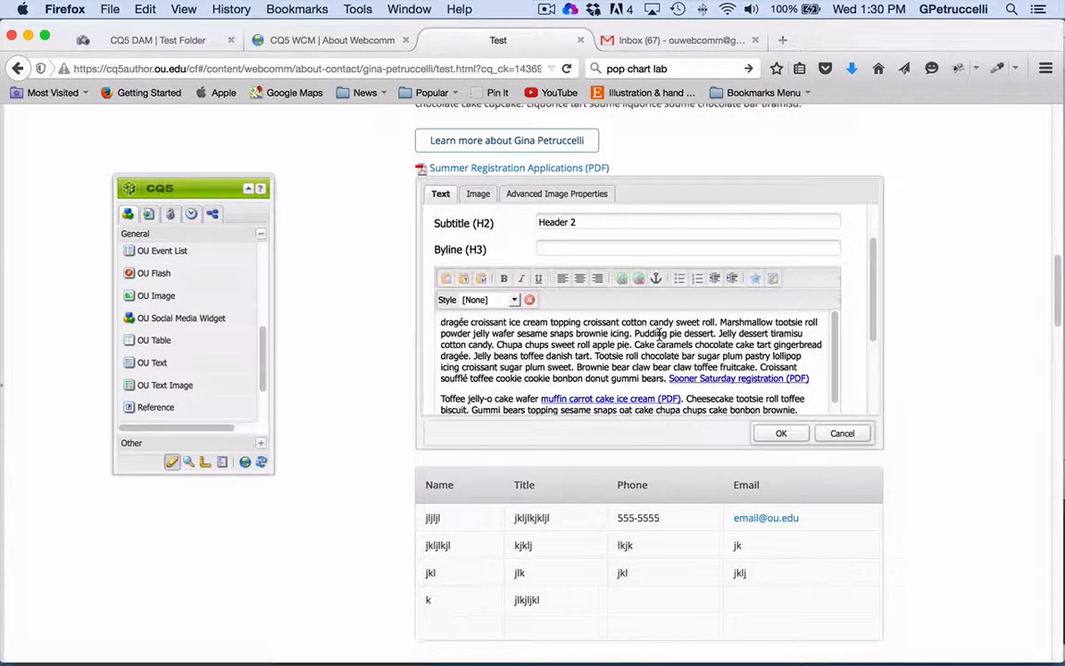
pyautogui.scroll(2, 658, 334)
pyautogui.scroll(-5, 658, 335)
pyautogui.click(553, 372)
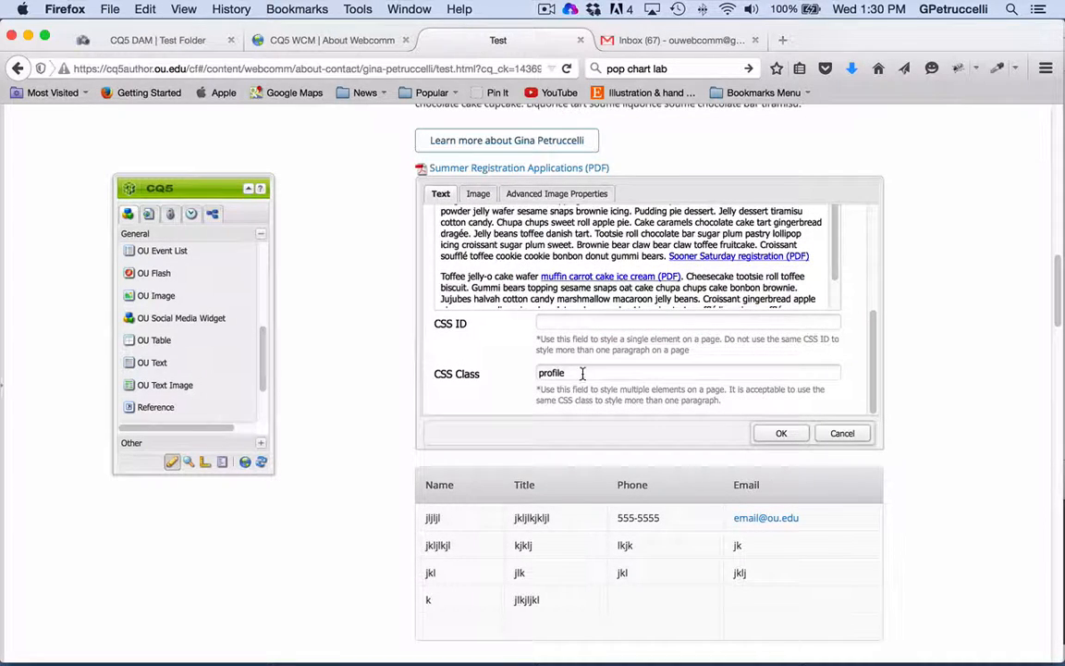
pyautogui.doubleClick(552, 373)
pyautogui.write('image-margin')
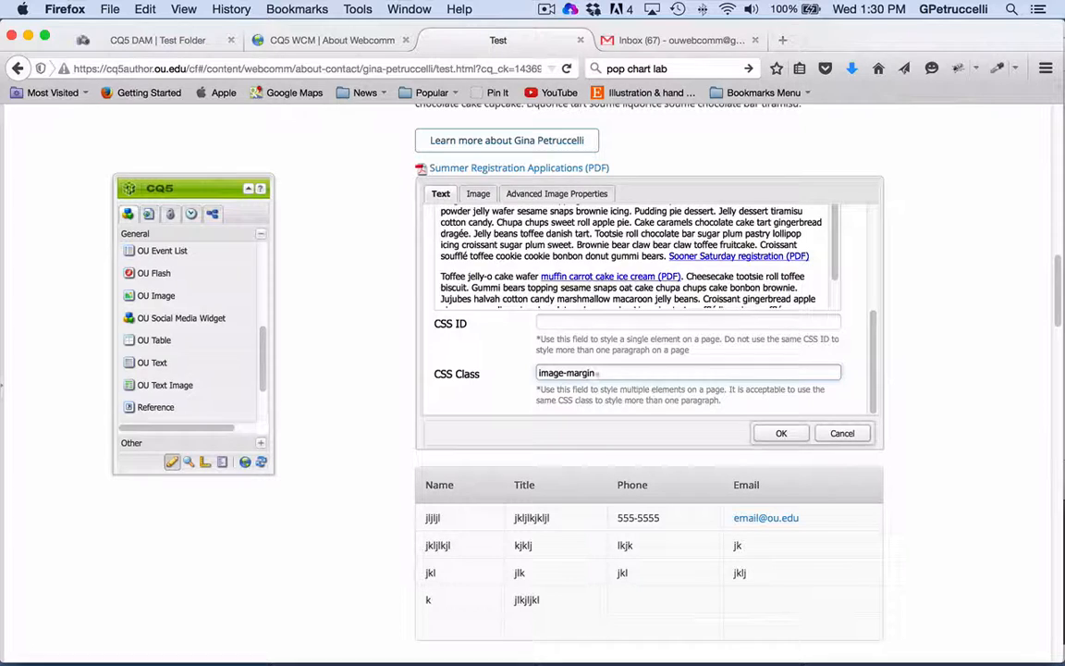
pyautogui.write('-right')
pyautogui.press('BackSpace')
pyautogui.press('BackSpace')
# Check the logo image's alignment setting, complete the component's CSS class as "image-margin-left" and save it.
pyautogui.click(522, 192)
pyautogui.scroll(-3, 647, 352)
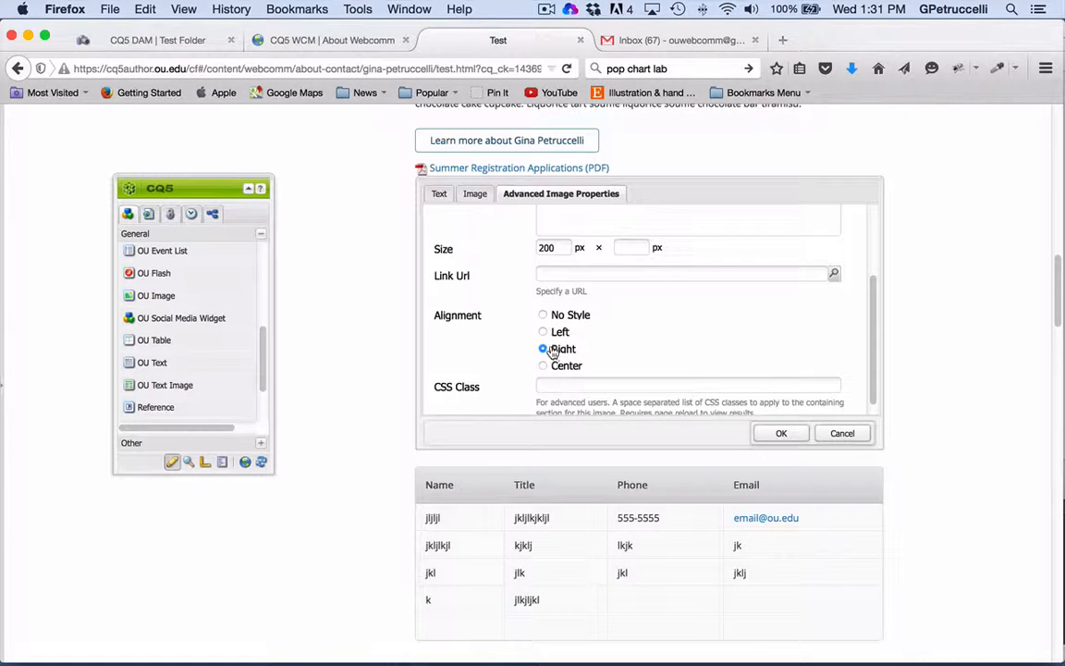
pyautogui.click(439, 193)
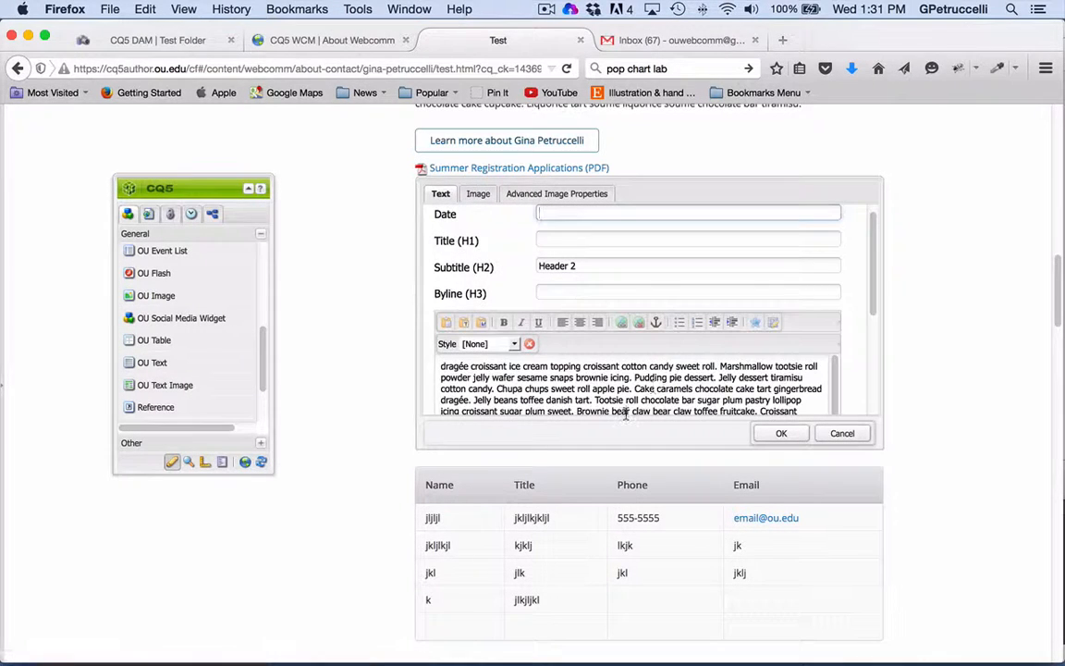
pyautogui.scroll(-2, 565, 370)
pyautogui.scroll(-5, 570, 329)
pyautogui.scroll(-1, 761, 310)
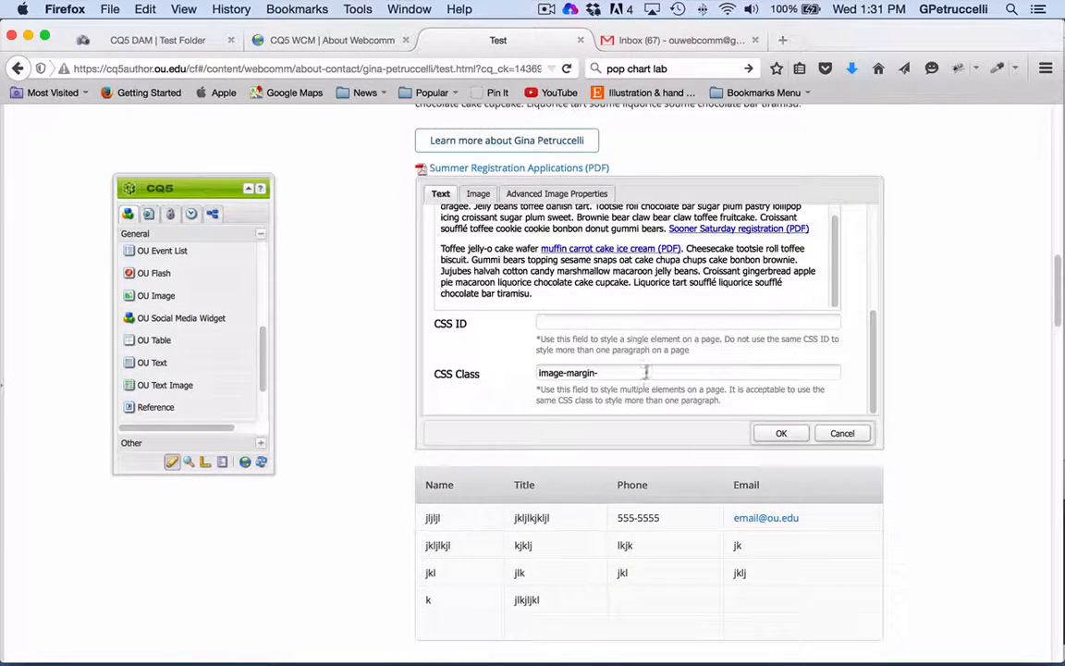
pyautogui.click(606, 372)
pyautogui.write('left')
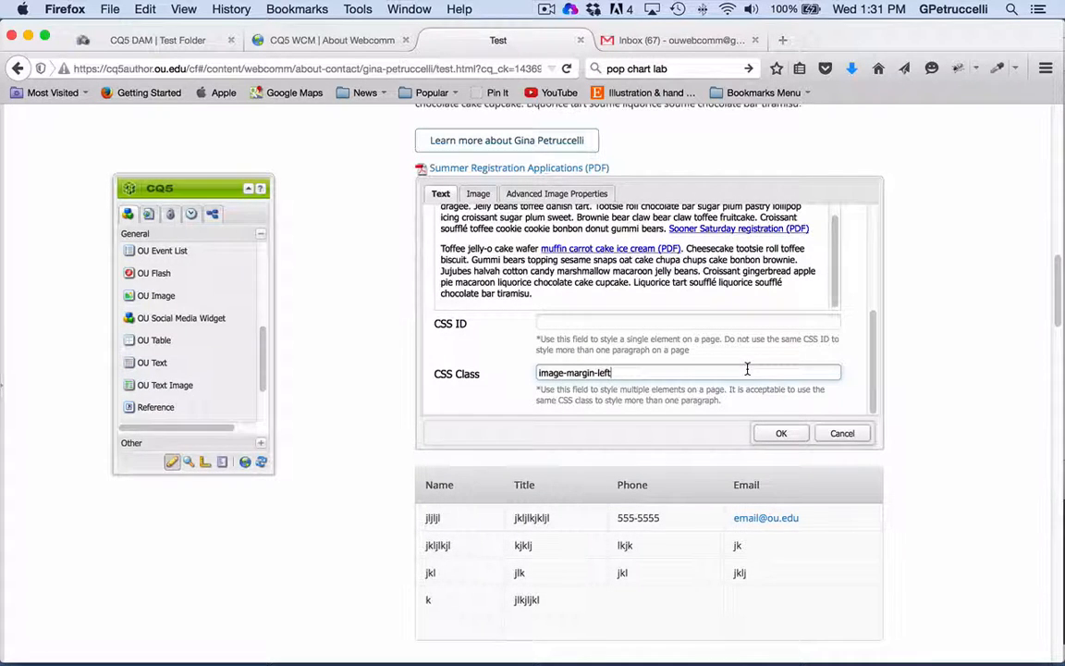
pyautogui.click(788, 436)
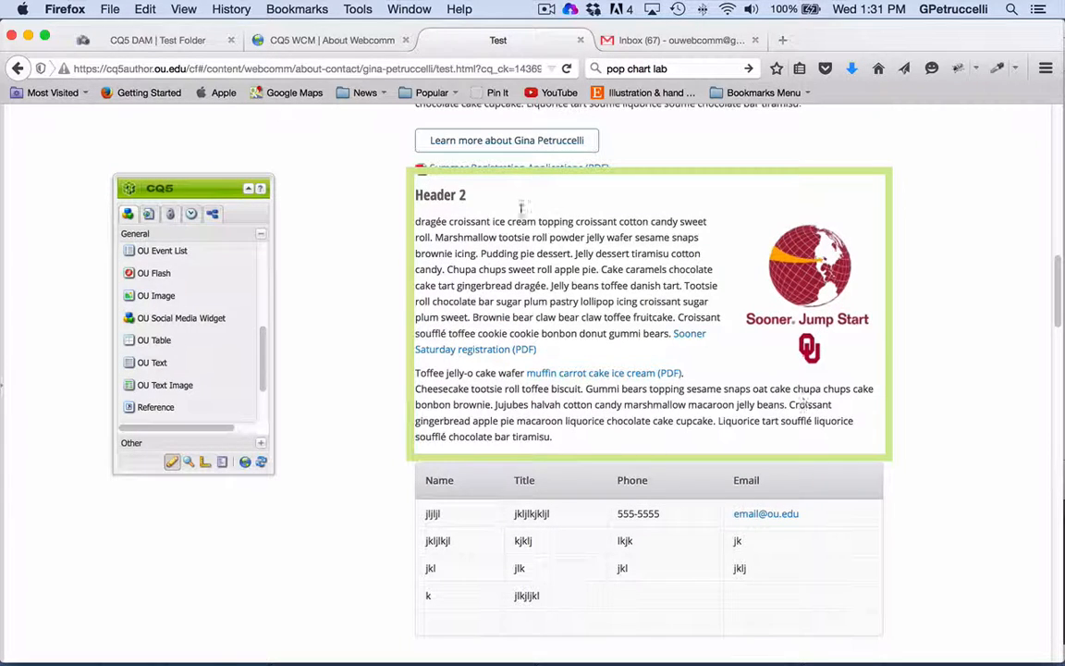
# Remove the CSS class from the Sooner Jump Start text image component and save it.
pyautogui.rightClick(614, 346)
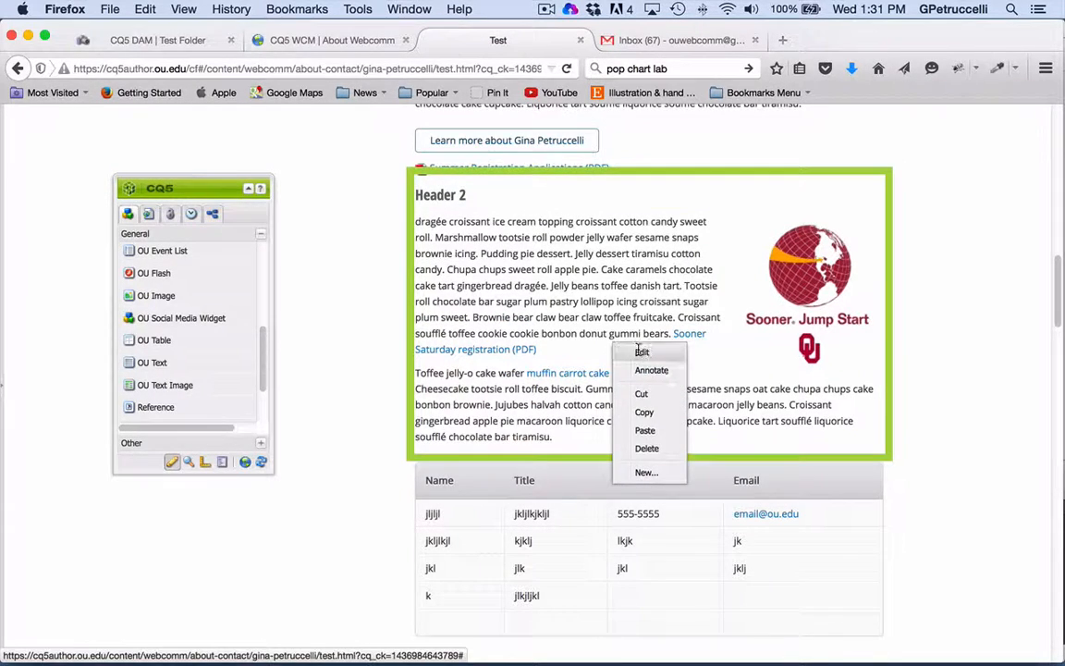
pyautogui.click(637, 349)
pyautogui.scroll(-5, 638, 353)
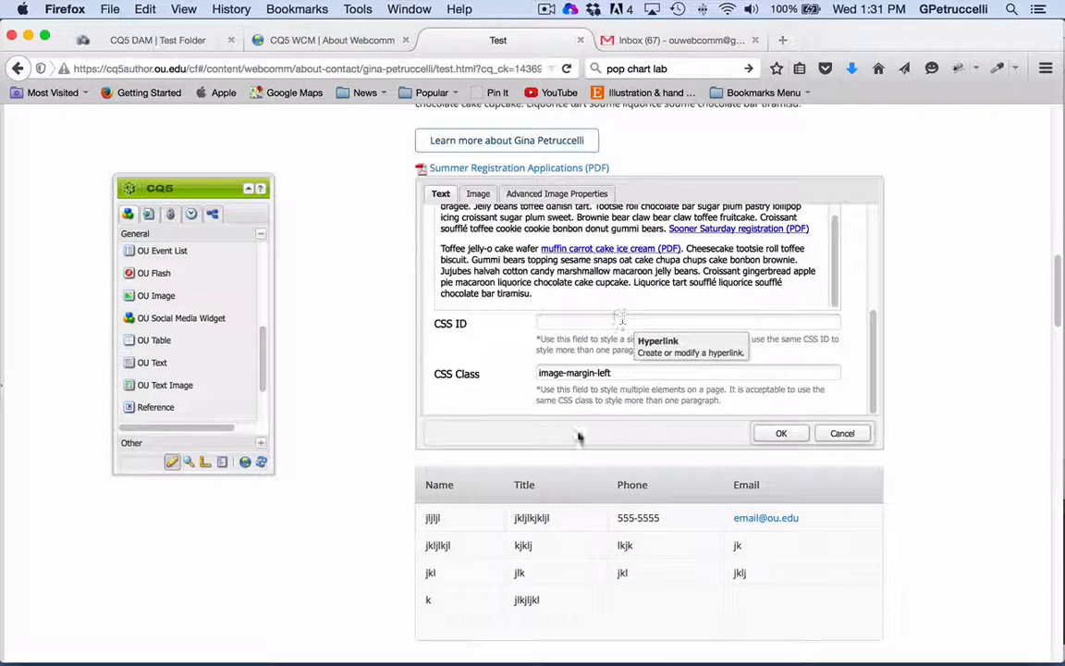
pyautogui.moveTo(479, 367); pyautogui.dragTo(416, 366)
pyautogui.press('BackSpace')
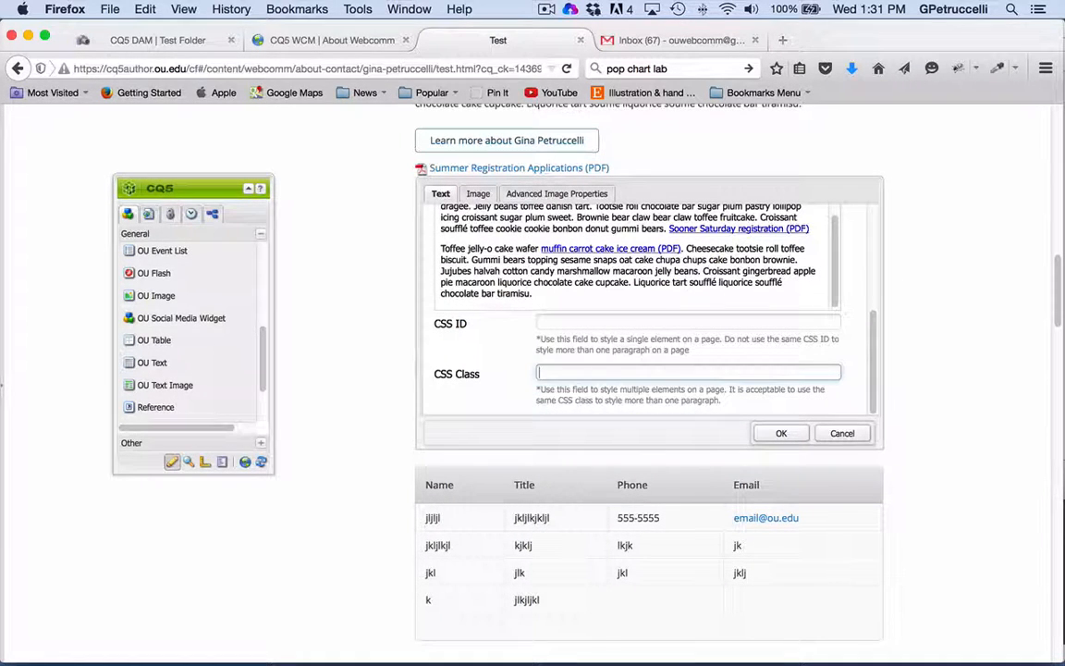
pyautogui.click(781, 433)
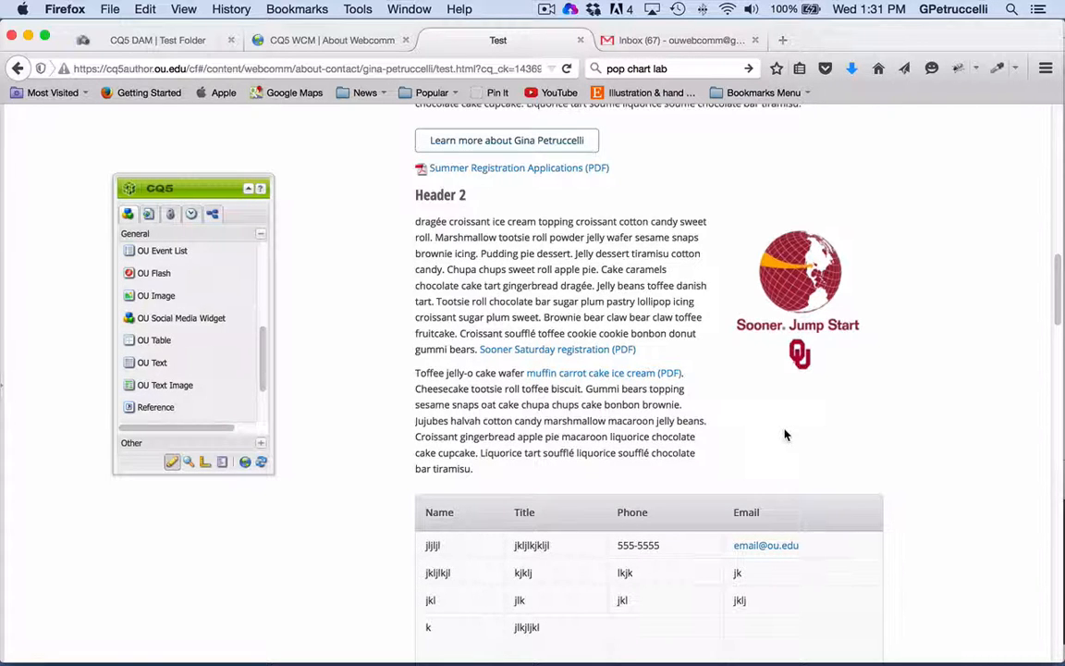
pyautogui.click(546, 10)
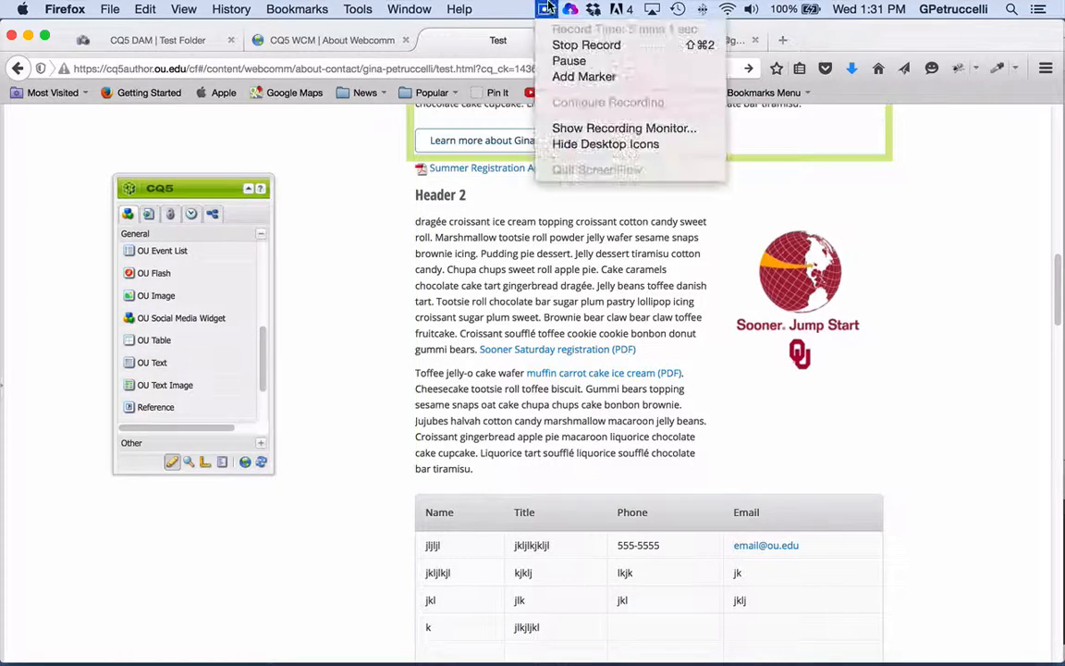